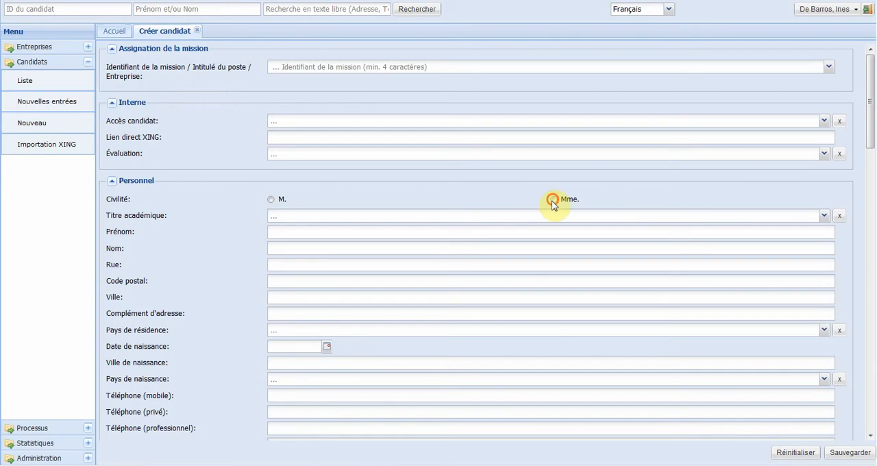
Step: Enter the candidate's first name, last name, street, postal code and city, and set the country of residence to France
left_click(278, 233)
key("Tab")
key("Tab")
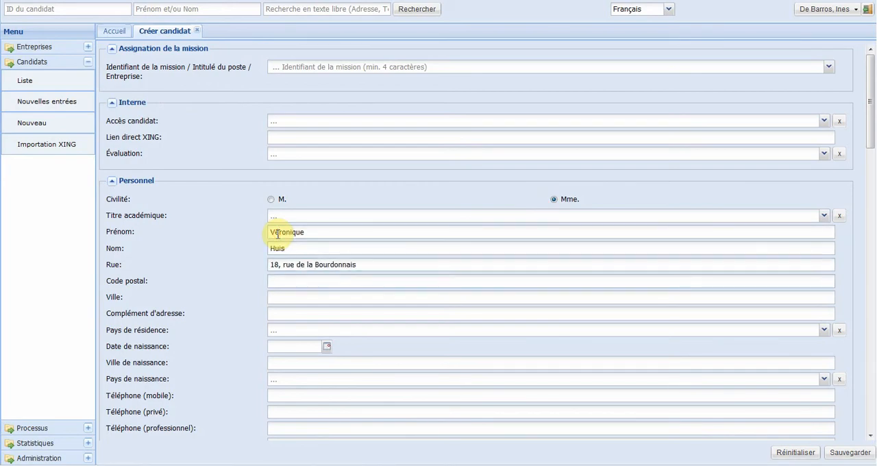
key("Tab")
type("75007\tParis")
key("Tab")
type("Fr")
Step: Set the candidate's date of birth using the calendar picker
left_click(294, 345)
left_click(327, 347)
left_click(325, 226)
left_click(335, 227)
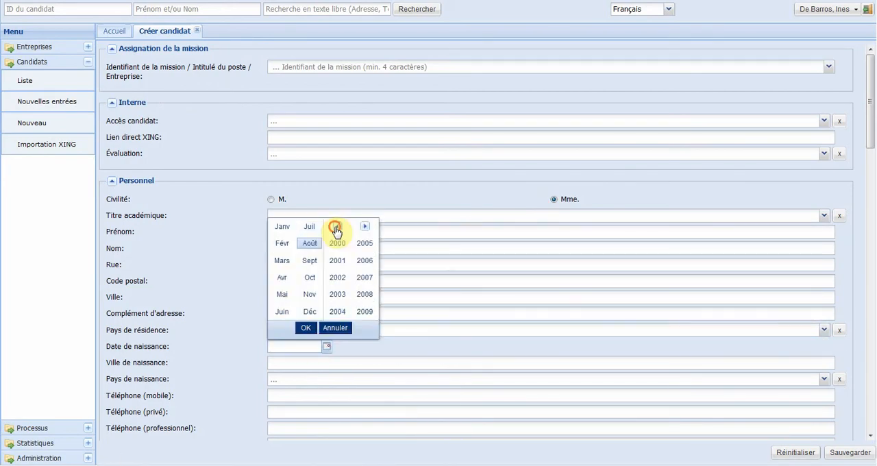
left_click(336, 243)
left_click(307, 326)
left_click(339, 289)
Step: Enter the candidate's e-mail address and save the new candidate
left_click(869, 435)
left_click(868, 435)
left_click(274, 395)
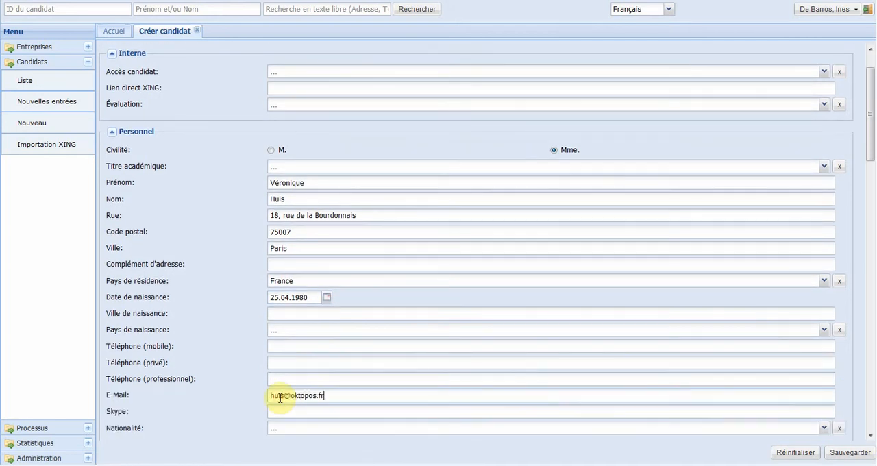
left_click(837, 452)
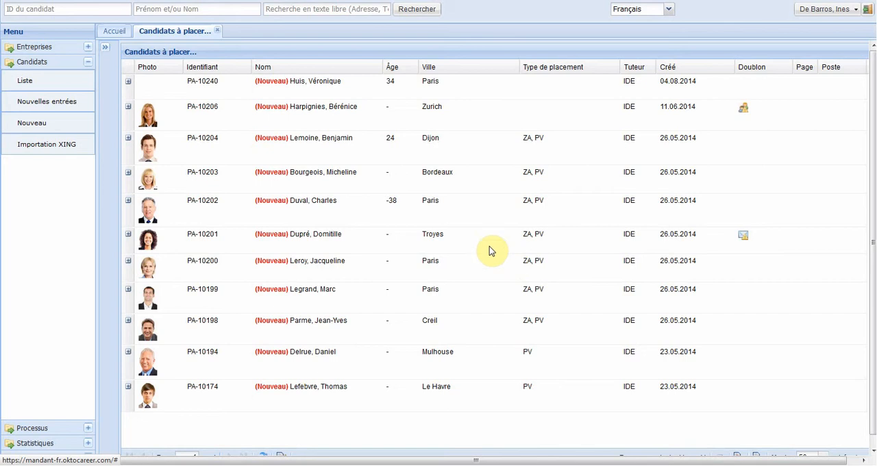
Step: Move the newly created candidate out of the new entries with Déplacer
right_click(300, 93)
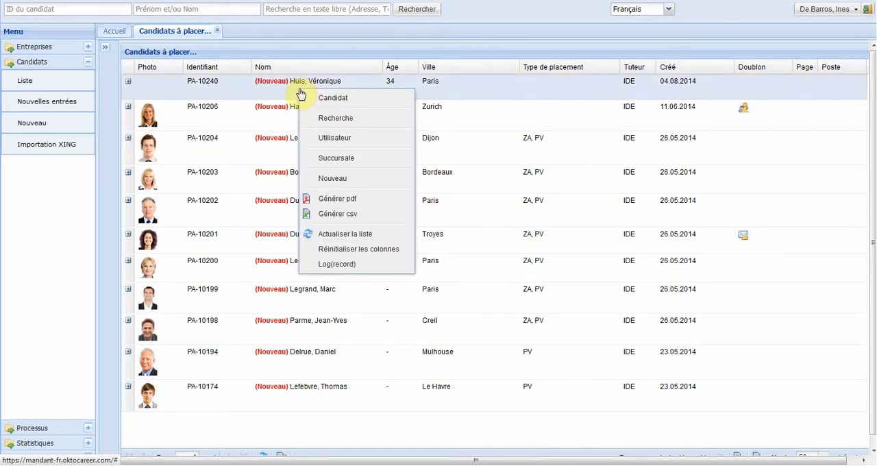
mouse_move(357, 103)
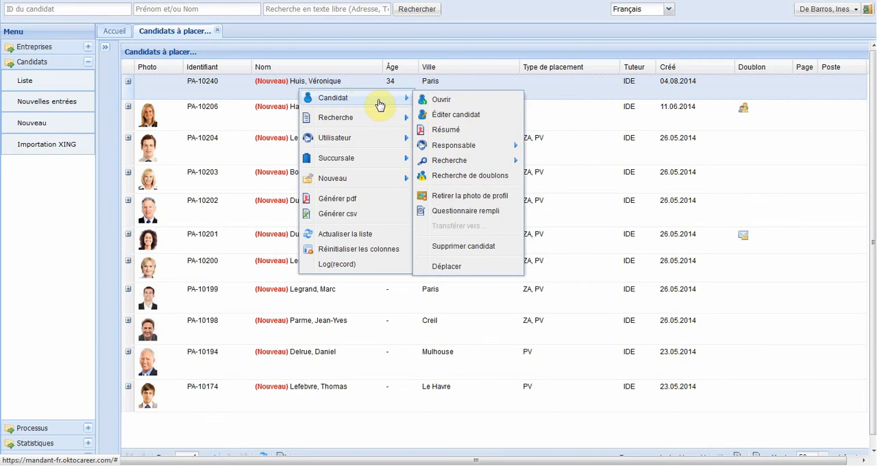
left_click(469, 266)
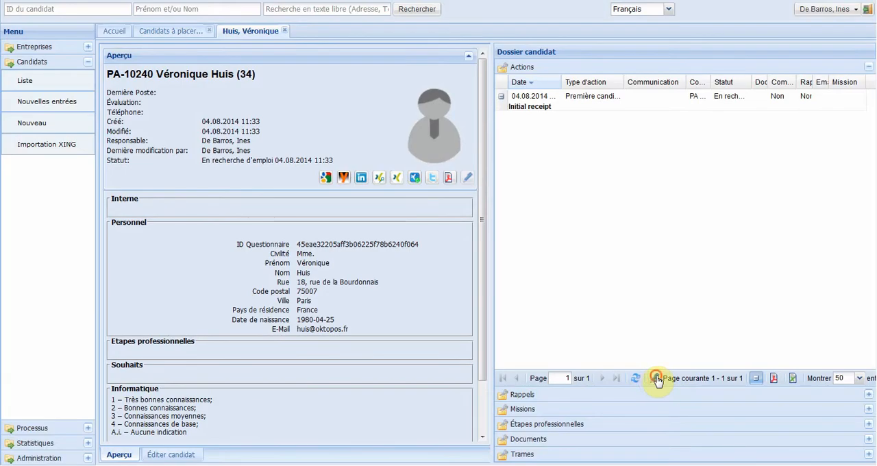
Step: Create a new action in the candidate's file with the type Questionnaire à destination du candidat
left_click(657, 380)
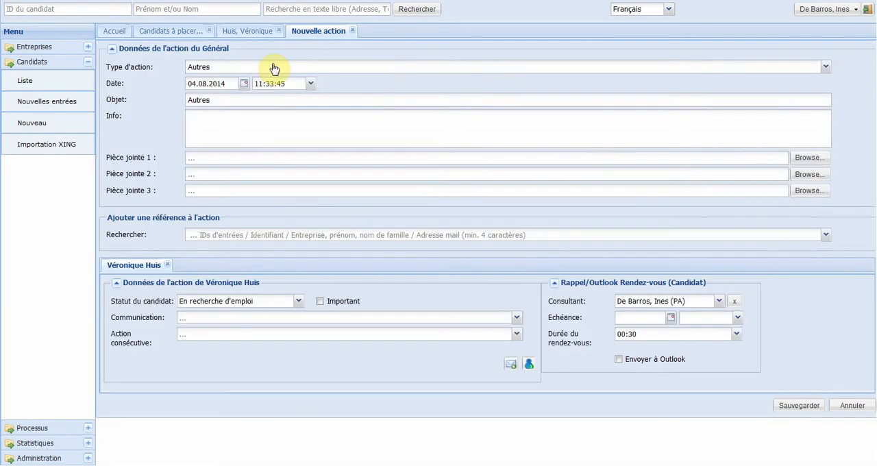
left_click(272, 65)
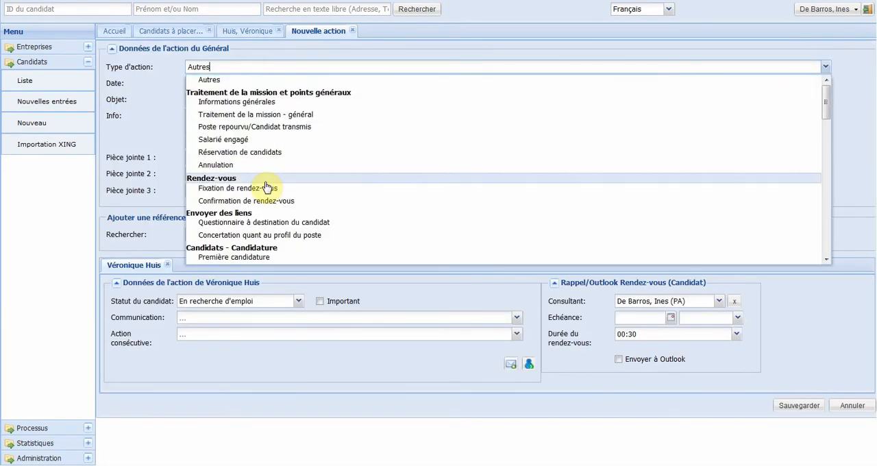
left_click(257, 222)
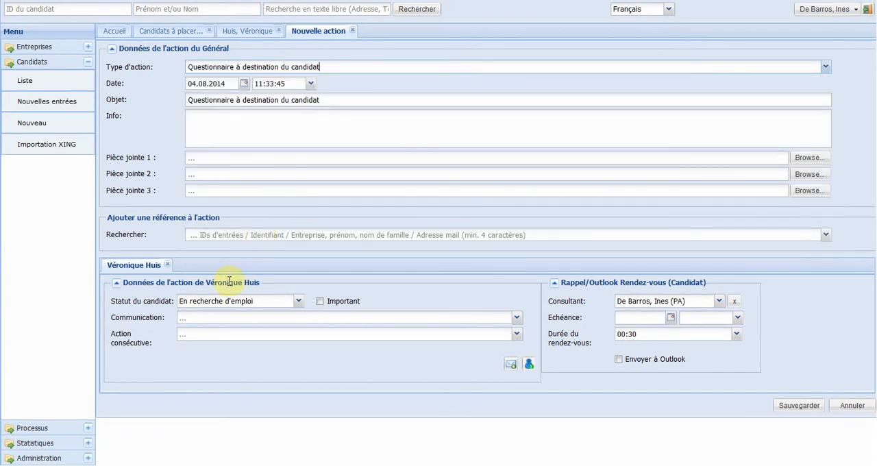
Step: Set the action's communication to Email sortant and its follow-up action to Autoriser au candidat l'accès au questionnaire
left_click(228, 322)
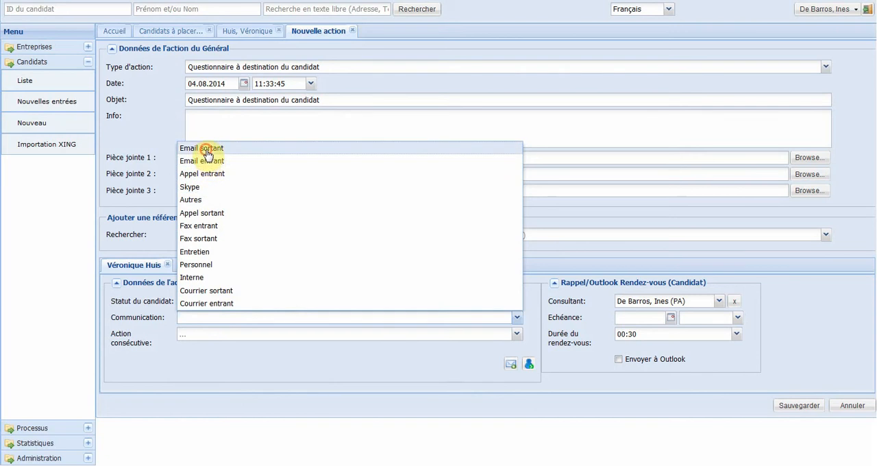
left_click(207, 147)
left_click(211, 336)
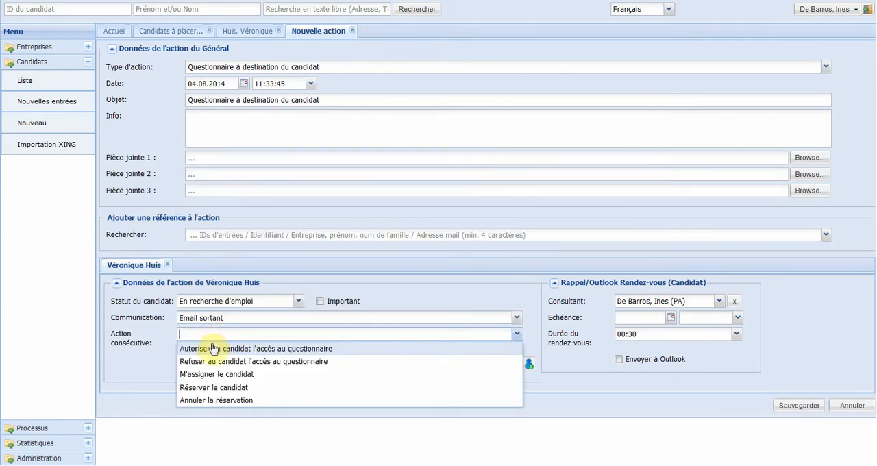
left_click(211, 347)
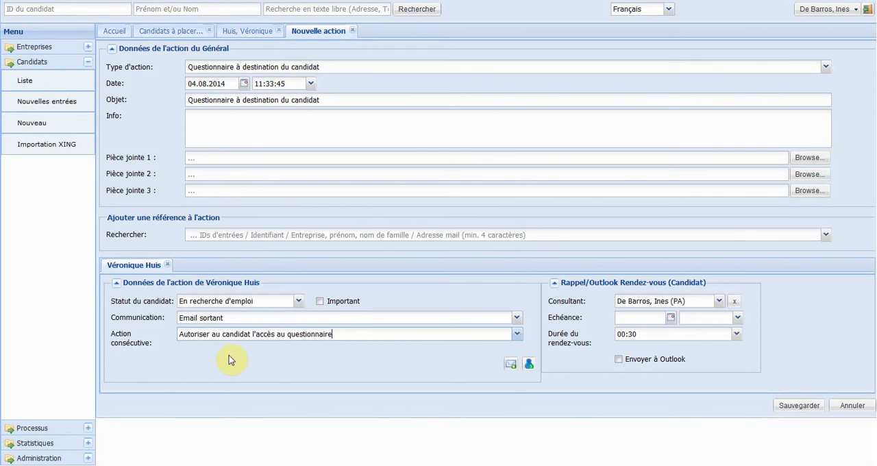
left_click(310, 360)
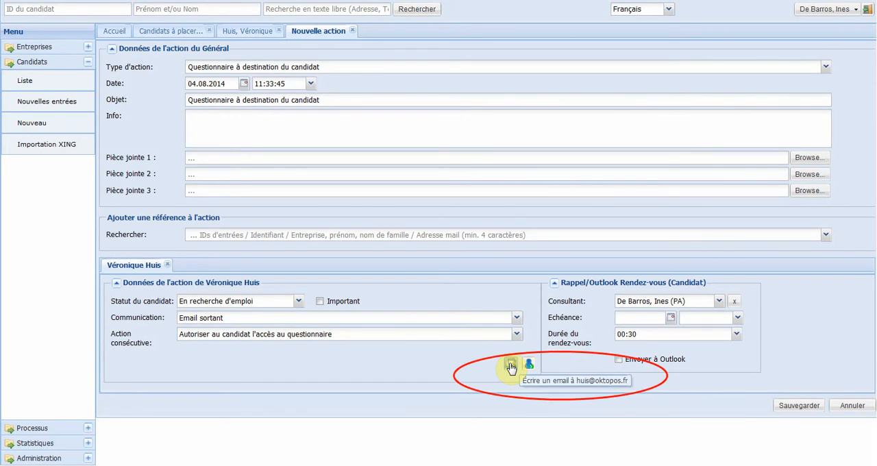
Step: Compose an e-mail to the candidate from the Lien questionnaire template and save the action
left_click(510, 365)
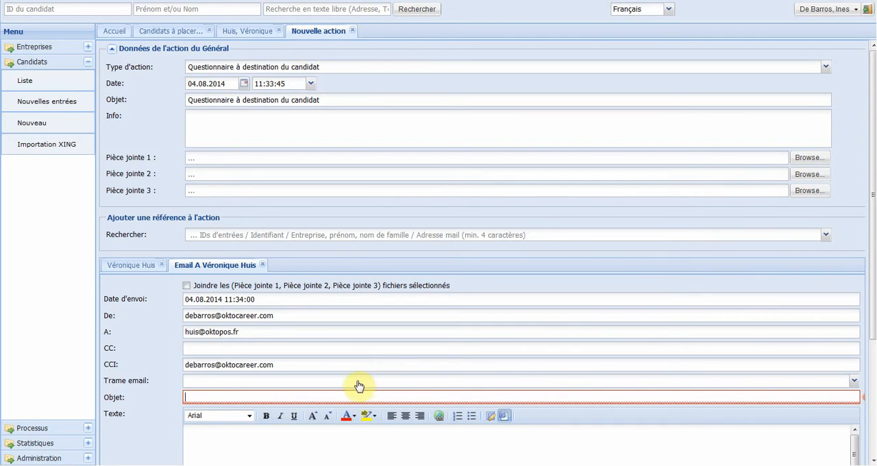
left_click(359, 386)
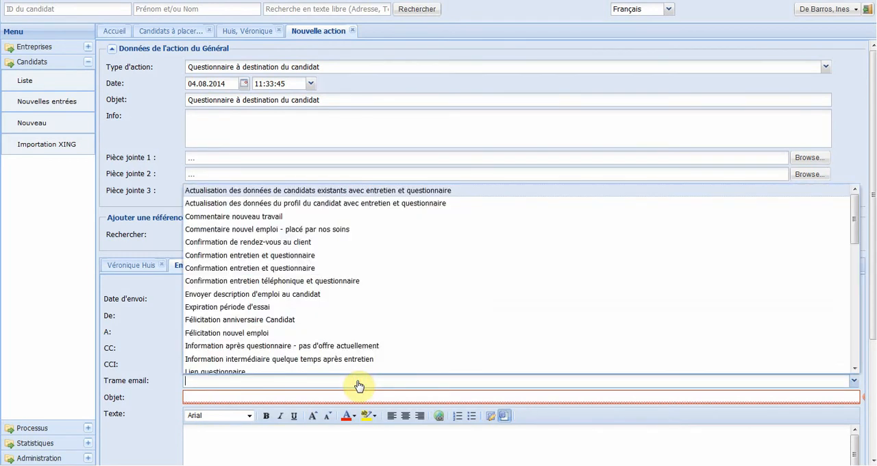
left_click(302, 372)
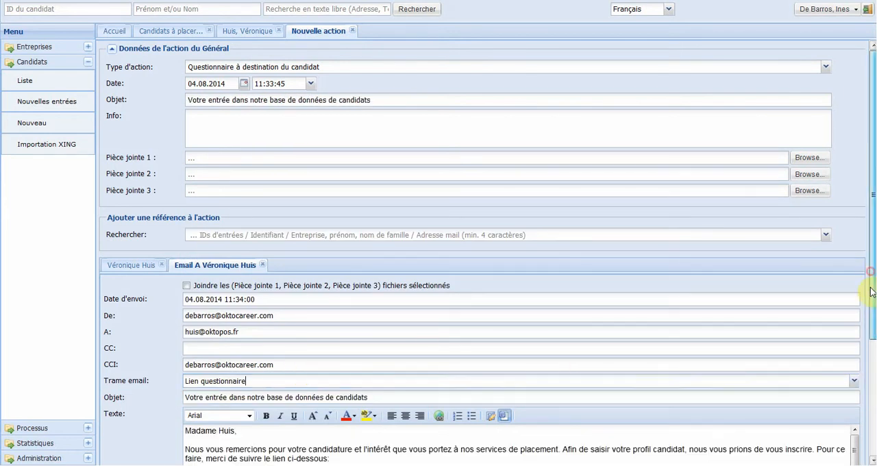
left_click_drag(871, 267, 873, 411)
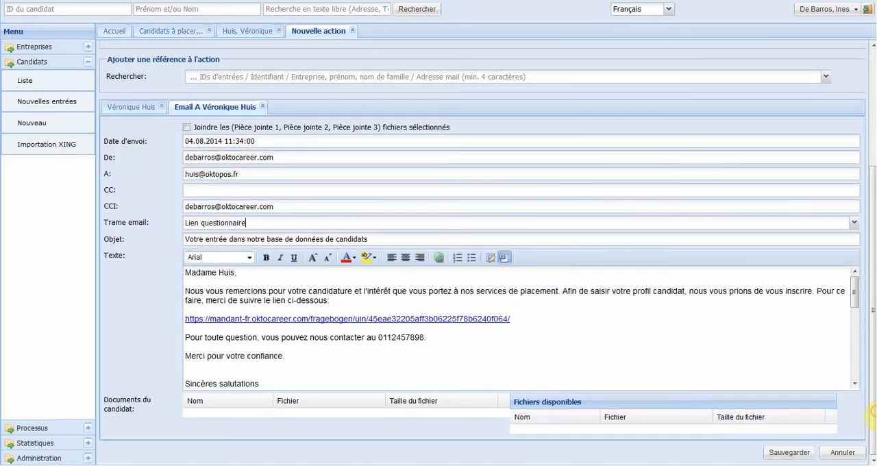
left_click(789, 453)
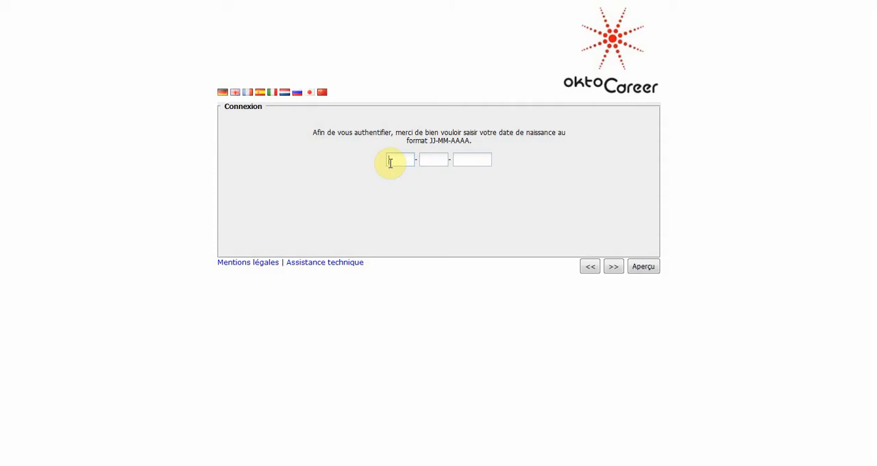
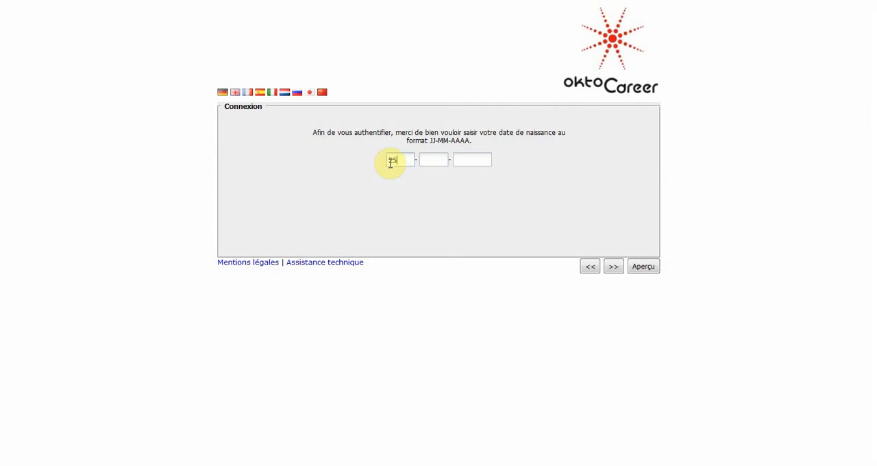
Step: Authenticate in the candidate questionnaire with the date of birth and continue past the welcome page to the personal data
key("Tab")
key("Tab")
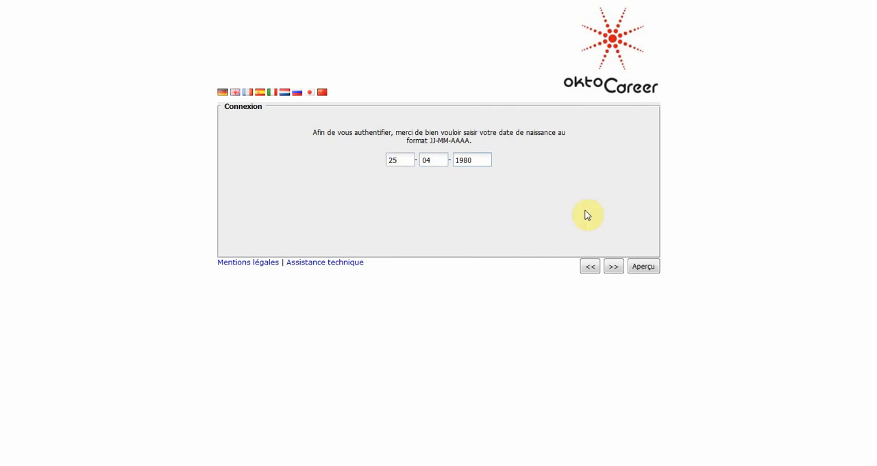
left_click(613, 266)
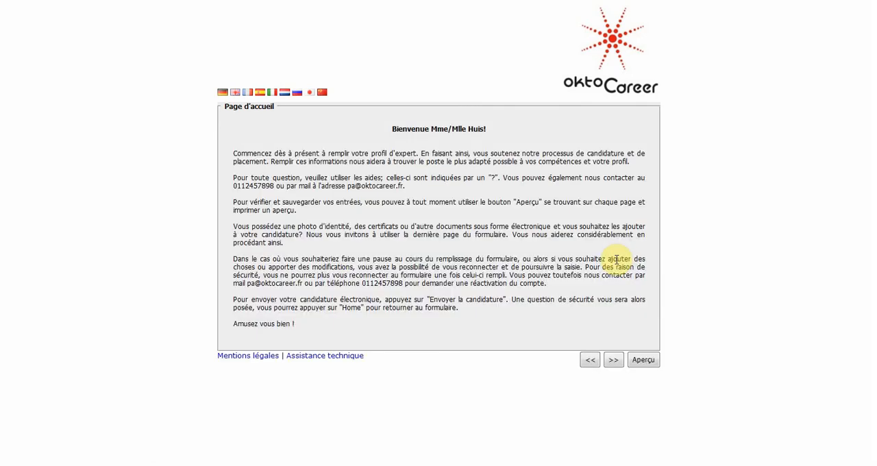
left_click(614, 362)
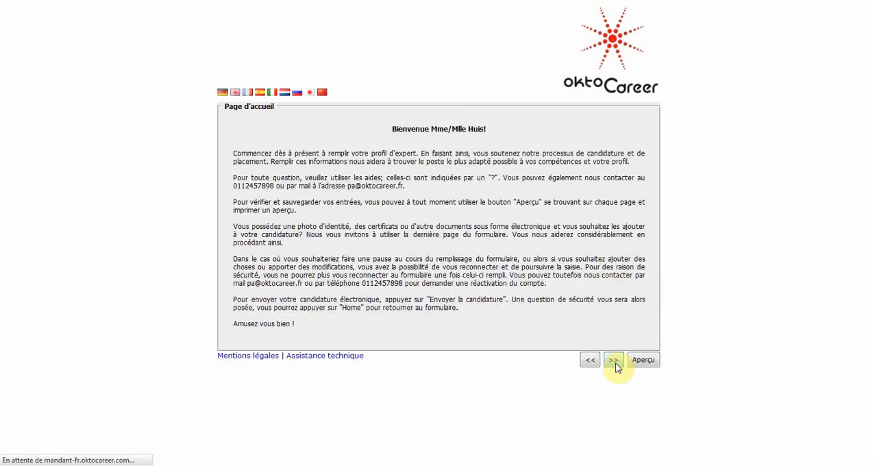
Step: Set the city of birth to Paris and the country of birth to France, and enter the candidate's private telephone number
left_click(393, 274)
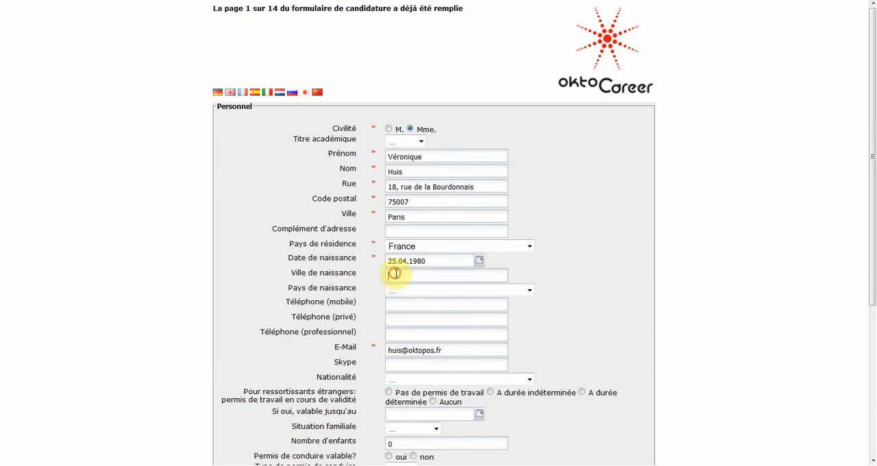
type("Paris")
key("Tab")
key("f")
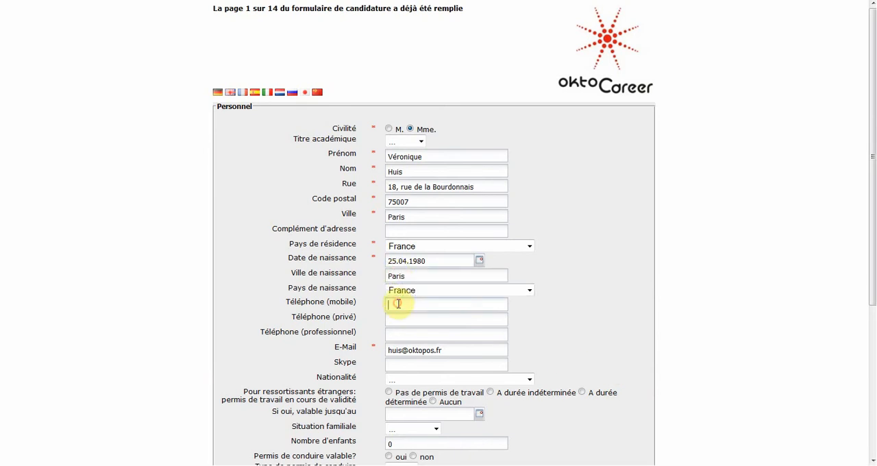
left_click(398, 319)
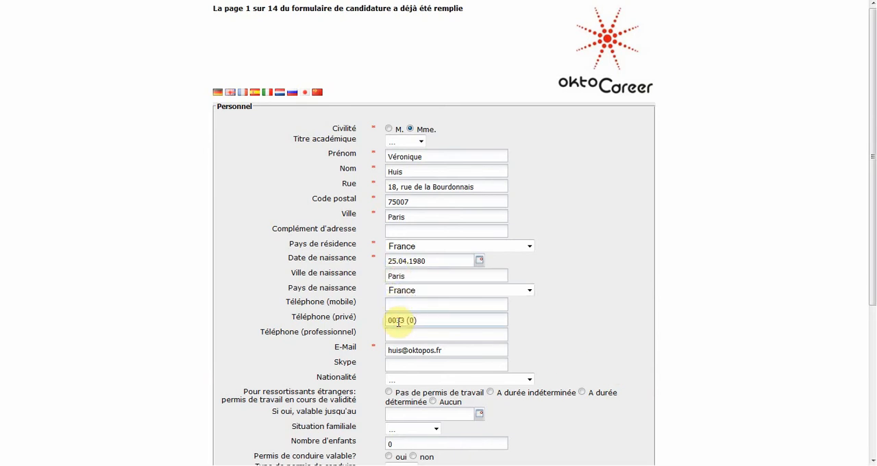
Step: Set the nationality to France, the family status to Marié(e) and the number of children to 1
left_click(400, 380)
key("f")
key("r")
left_click(407, 370)
left_click(398, 428)
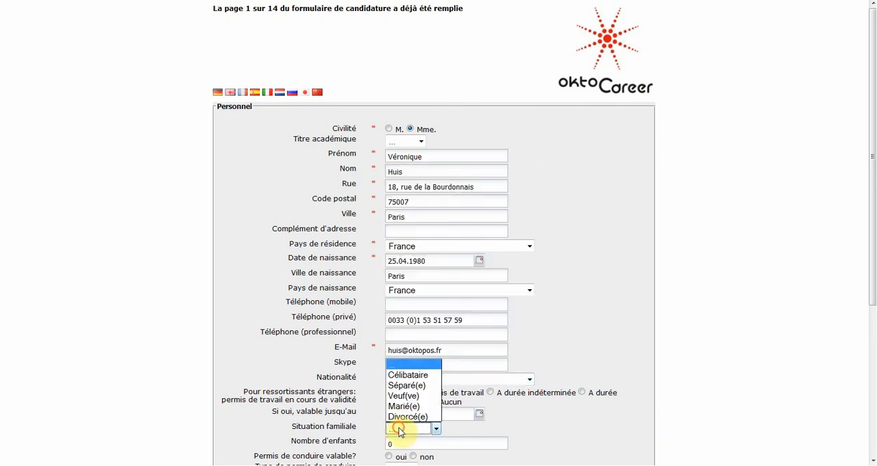
left_click(403, 407)
left_click_drag(397, 443, 366, 452)
type("1")
Step: Answer oui for a valid driving licence of type B and for having a vehicle, and choose CDI as the placement mode
scroll(365, 452, "down", 5)
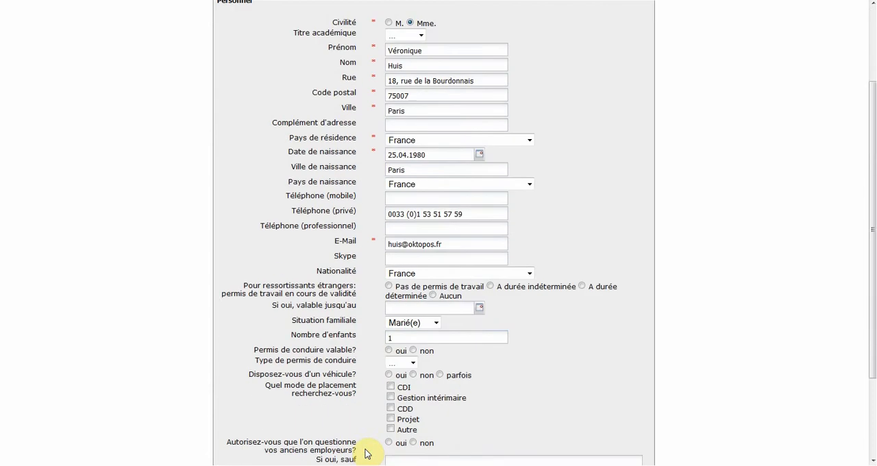
left_click(388, 238)
left_click(400, 250)
left_click(393, 271)
left_click(388, 263)
left_click(390, 275)
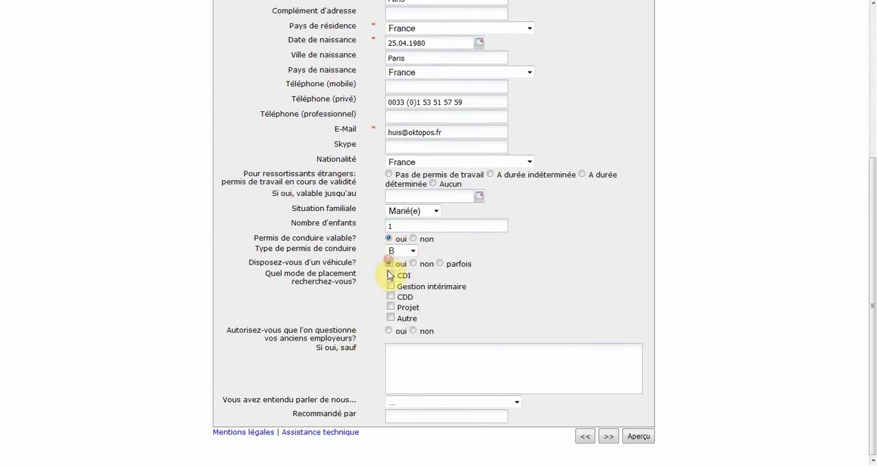
Step: Set the referral source to Page d'accueil, allow former employers to be questioned, and continue to the Formation page
left_click(415, 401)
left_click(414, 340)
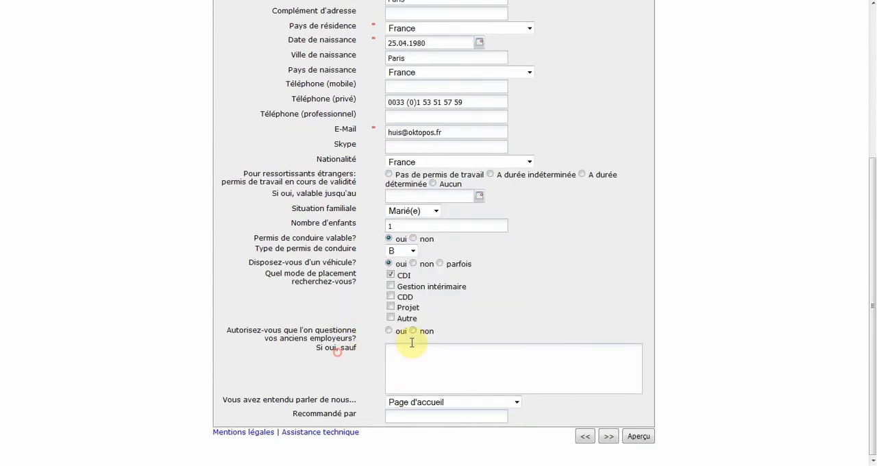
left_click(390, 330)
left_click(608, 436)
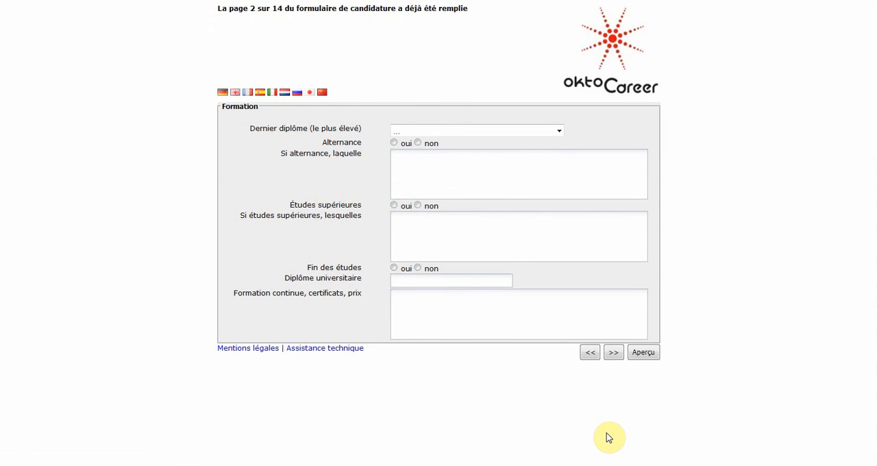
Step: Set the highest diploma to Baccalauréat and answer non for Alternance
left_click(464, 131)
left_click(402, 191)
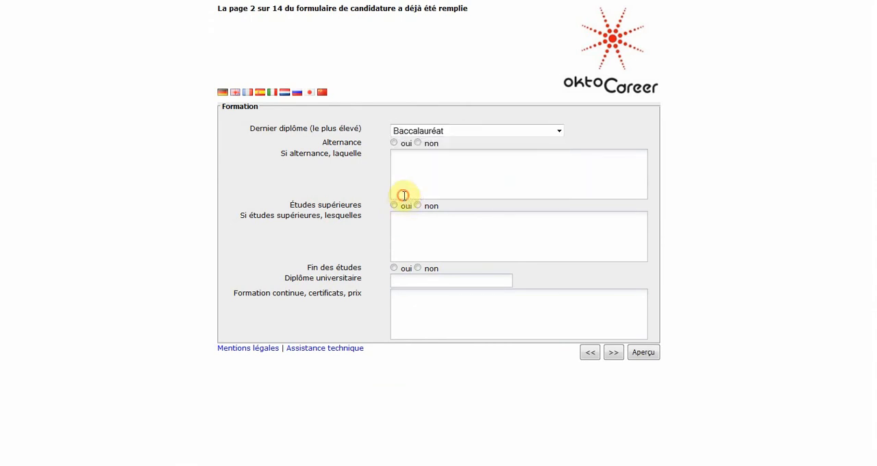
left_click(417, 142)
Step: Record higher education as oui with "Sciences Economiques, Paris", and mark the studies as finished with the university diploma Master
left_click(393, 205)
left_click(402, 227)
type("Sciences Econ")
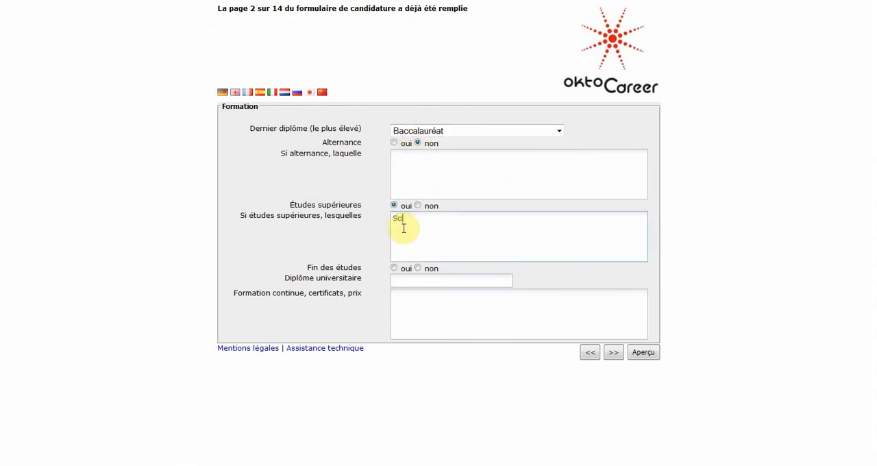
type("omiques, Paris")
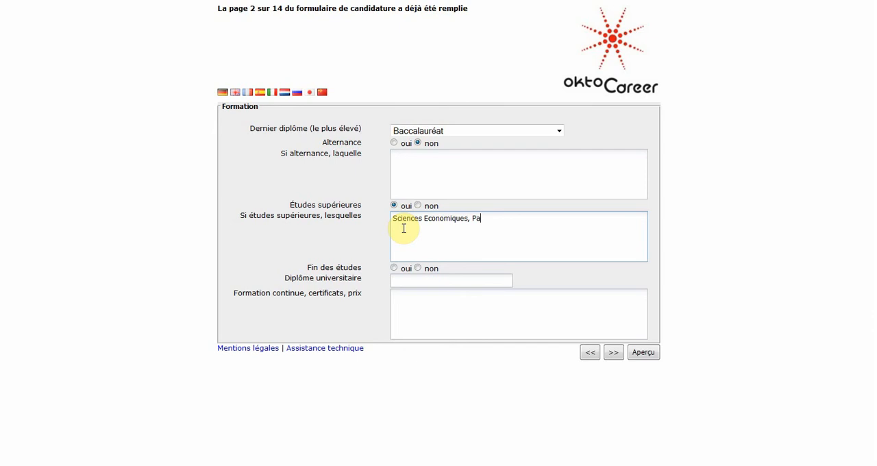
left_click(394, 267)
type("ster")
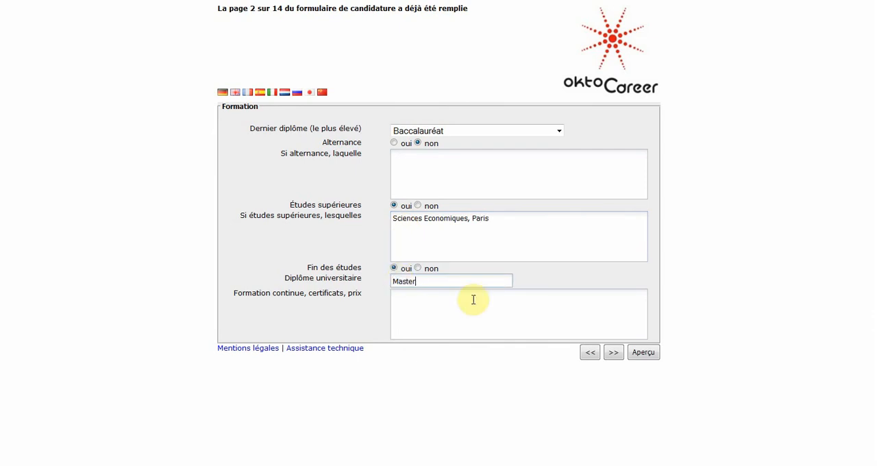
Step: On the Etapes professionnelles page, enter a first stage at Euro Management SARL running from 10.2003 to 12.2010
left_click(613, 351)
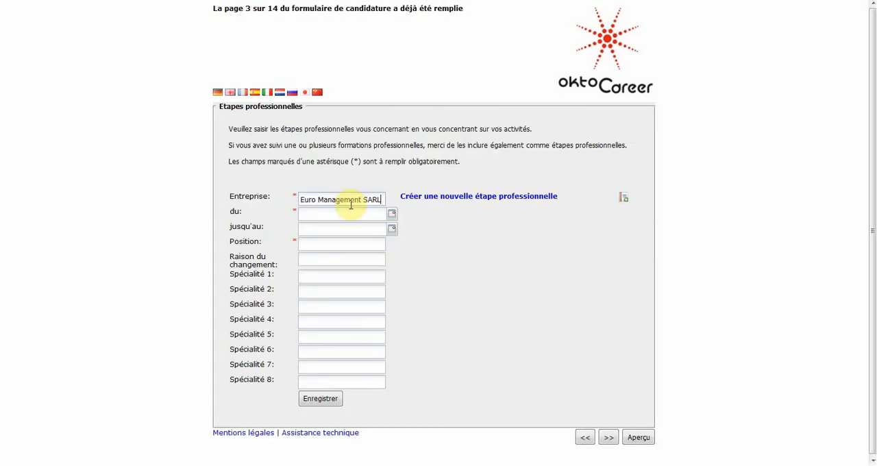
left_click(391, 213)
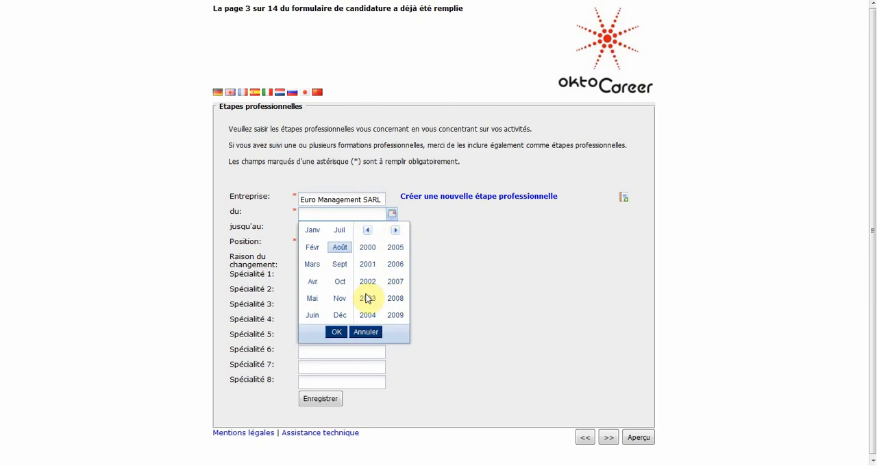
left_click(367, 298)
left_click(340, 281)
left_click(336, 332)
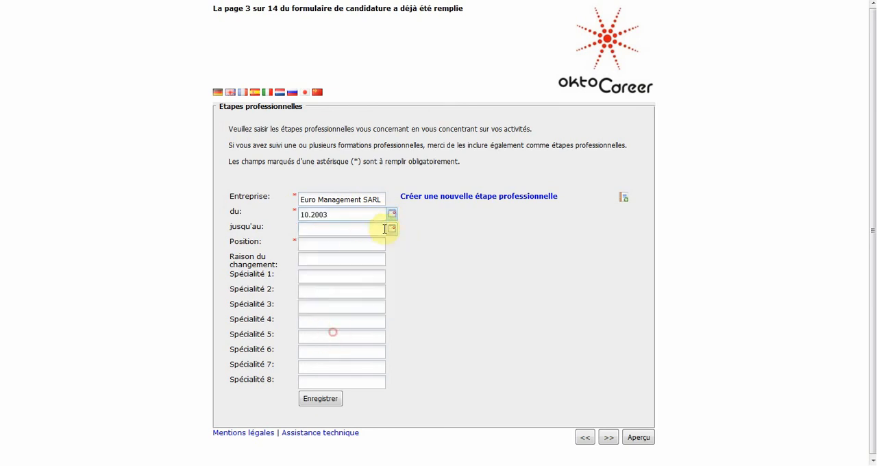
left_click(391, 229)
left_click(368, 263)
left_click(338, 328)
left_click(336, 347)
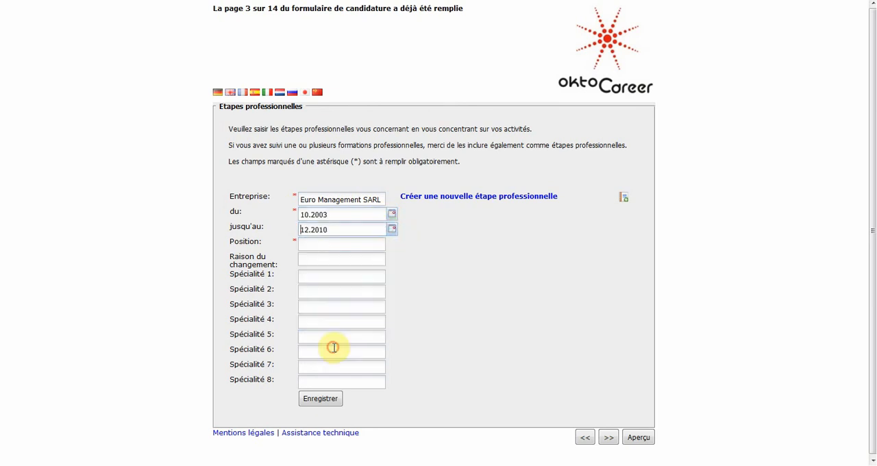
Step: Enter "Direction Service Comptabilité" as the position and save the professional stage
left_click(332, 247)
type("Direction Service Comptabilité")
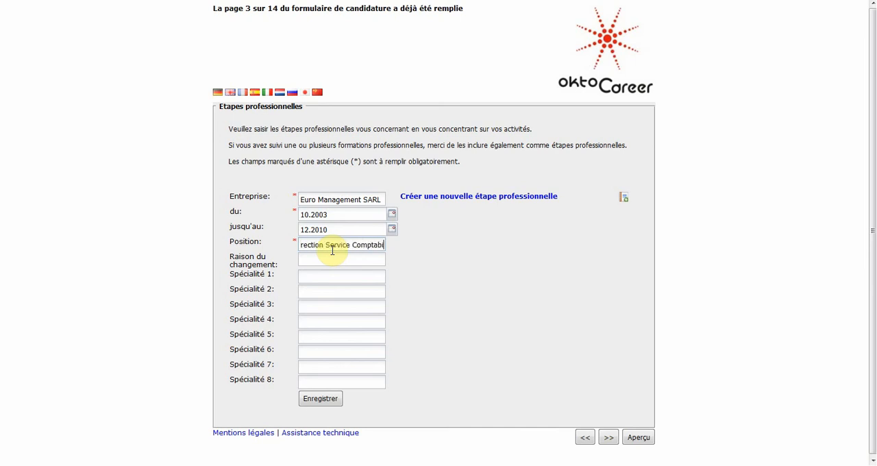
left_click(319, 400)
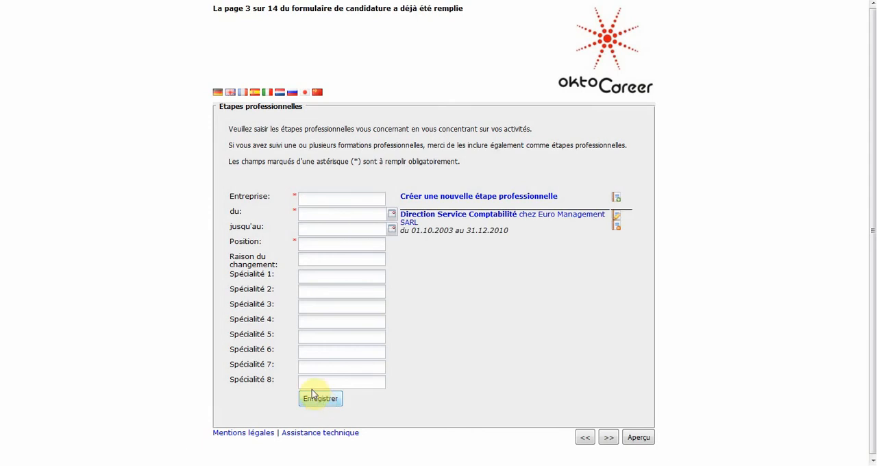
Step: Add and save a second professional stage at General Assu SA from 01.2011 with the position "Assistance Direction Comptabilité"
left_click(336, 198)
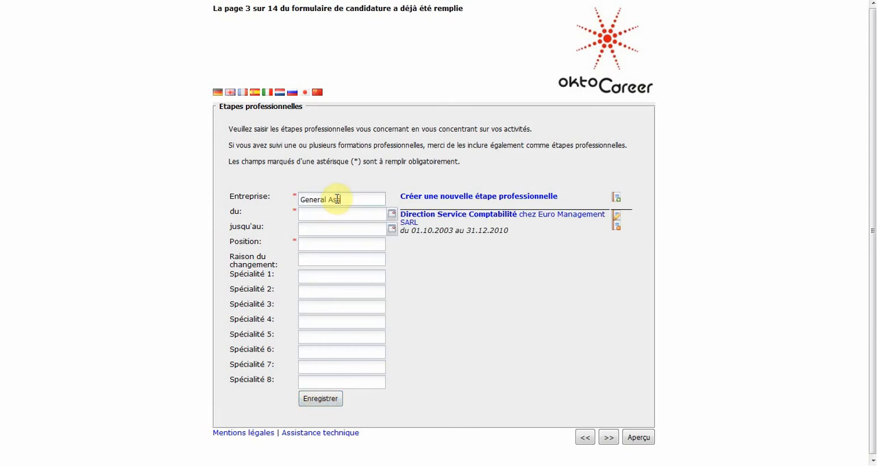
left_click(392, 214)
left_click(366, 264)
left_click(317, 233)
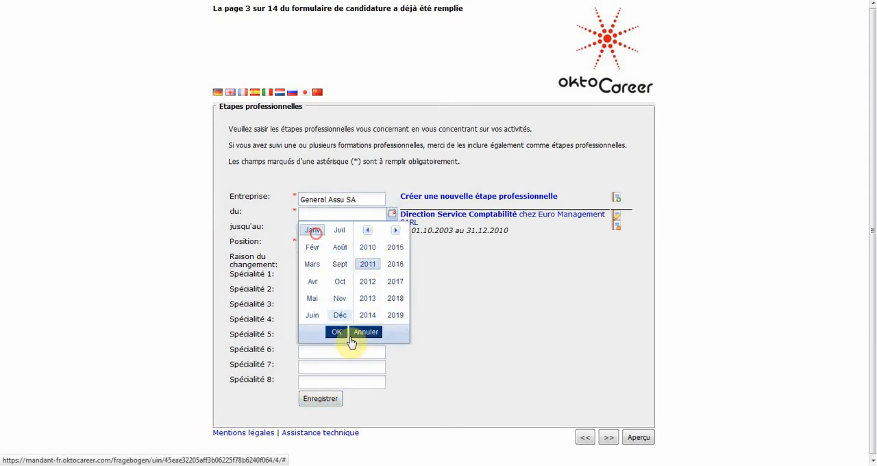
left_click(331, 328)
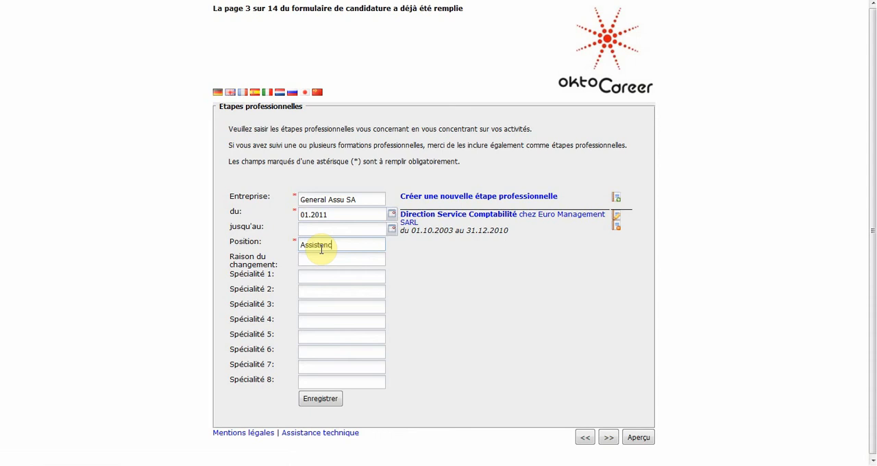
type("Comptabilité")
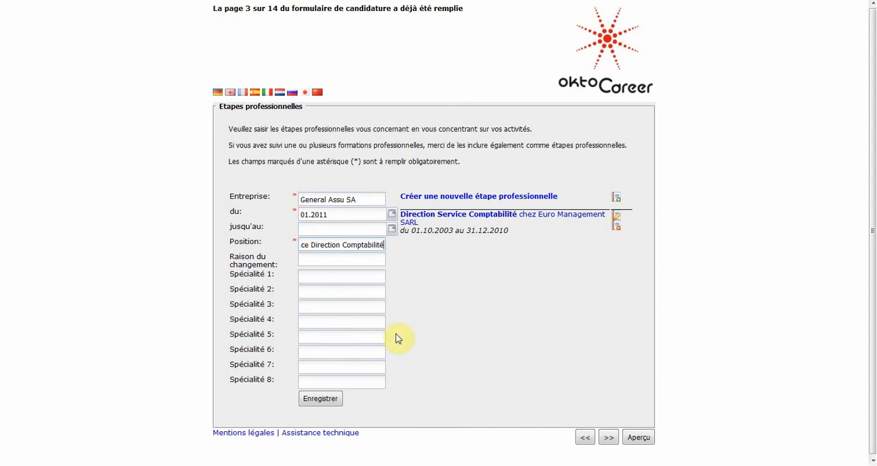
left_click(320, 386)
left_click(320, 398)
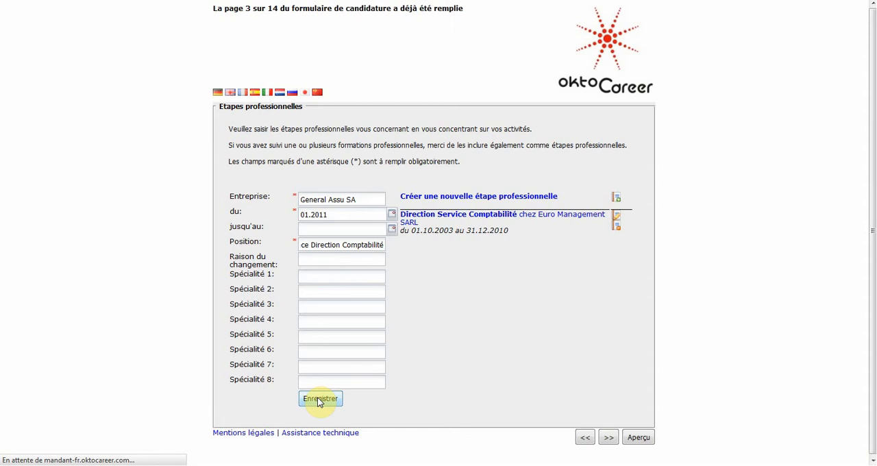
Step: On the Souhaits page, enter position "Contrôle de gestion", motivation "Licenciement économique chez employeur précédent." and the desired orientation Management
left_click(606, 437)
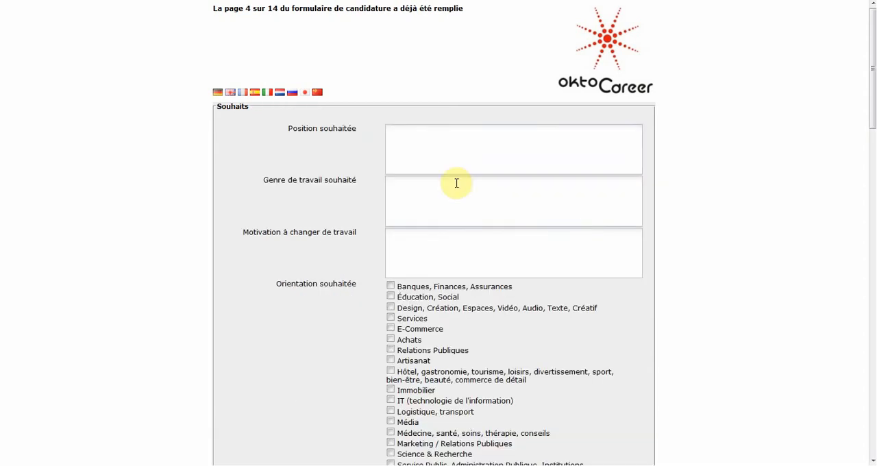
left_click(463, 171)
type("Contrôle de gestion")
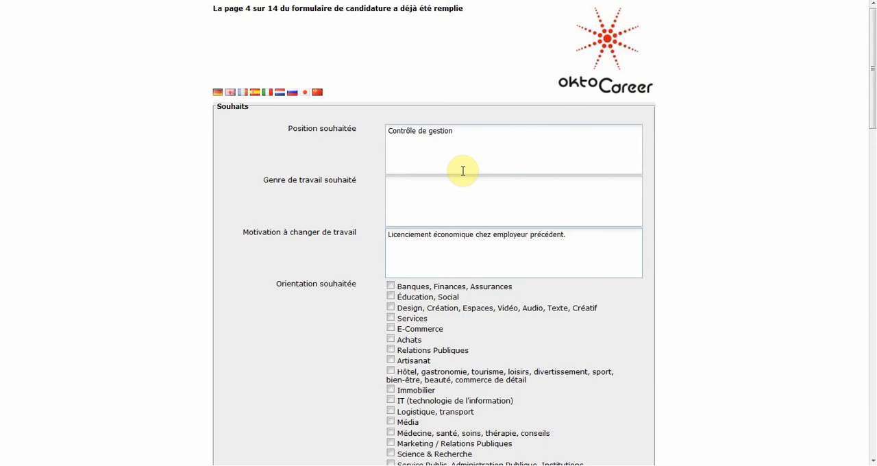
scroll(354, 368, "down", 5)
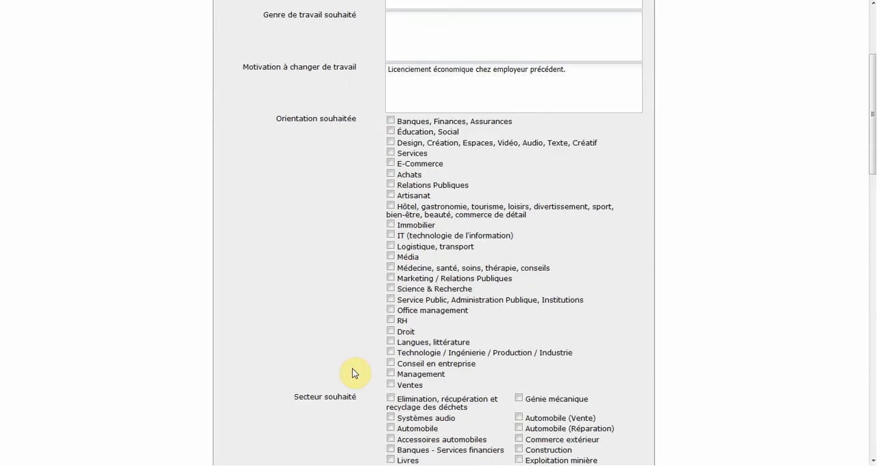
left_click(393, 374)
Step: Enter 45000 as the last salary, 50000 as the desired salary and "A négocier" as the salary remark
scroll(352, 374, "down", 7)
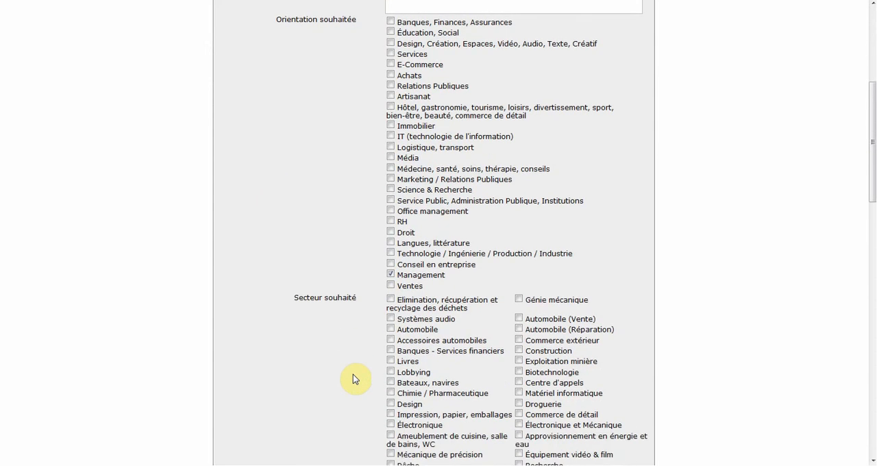
scroll(353, 374, "down", 20)
left_click(398, 43)
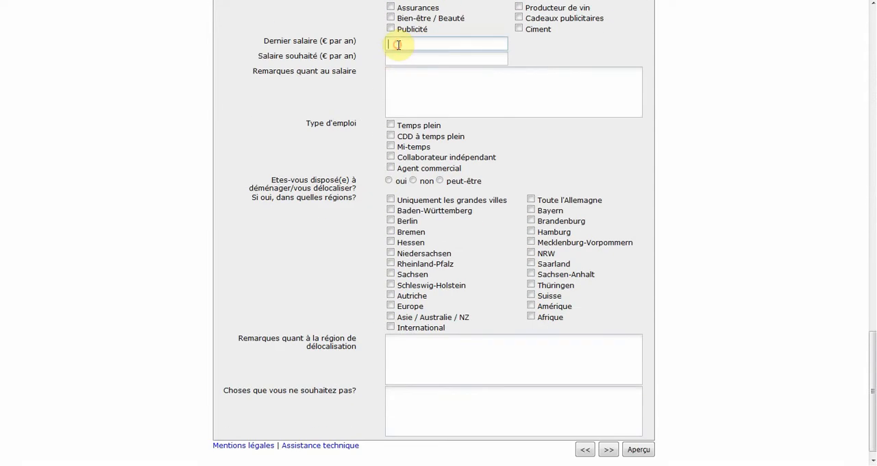
left_click(395, 58)
type("50000")
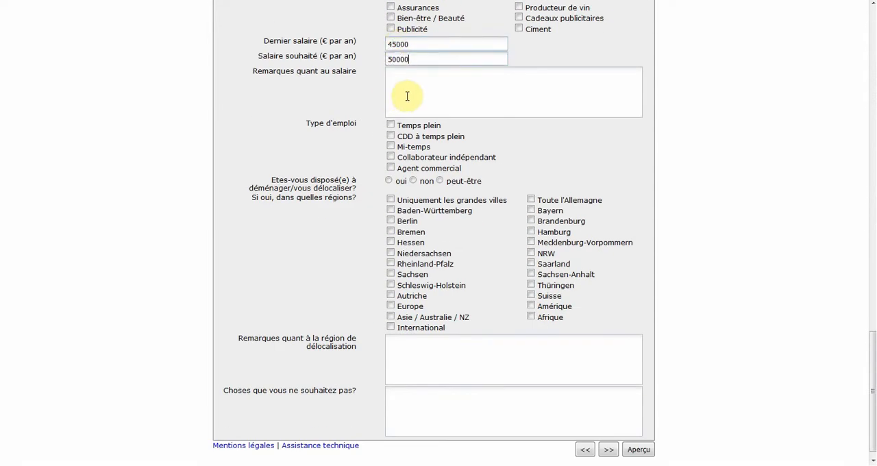
left_click(406, 100)
type("A négocier")
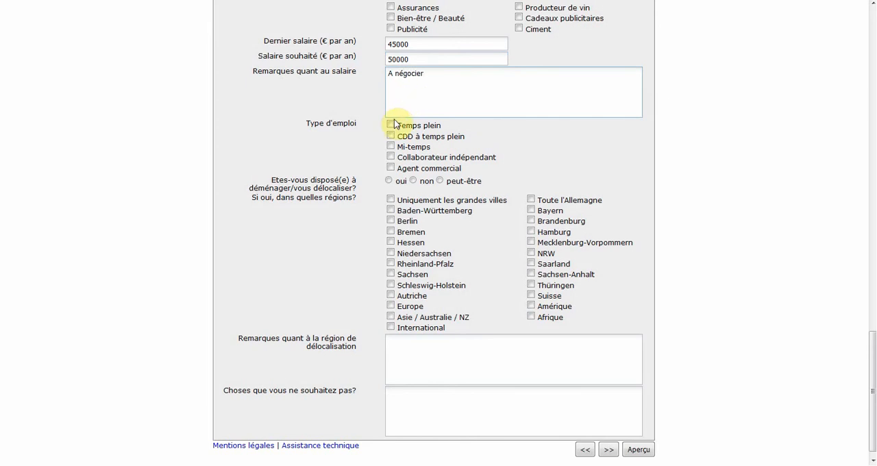
Step: Choose Temps plein as the job type and answer oui to relocating, with International as the region
left_click(390, 125)
left_click(389, 179)
left_click(391, 328)
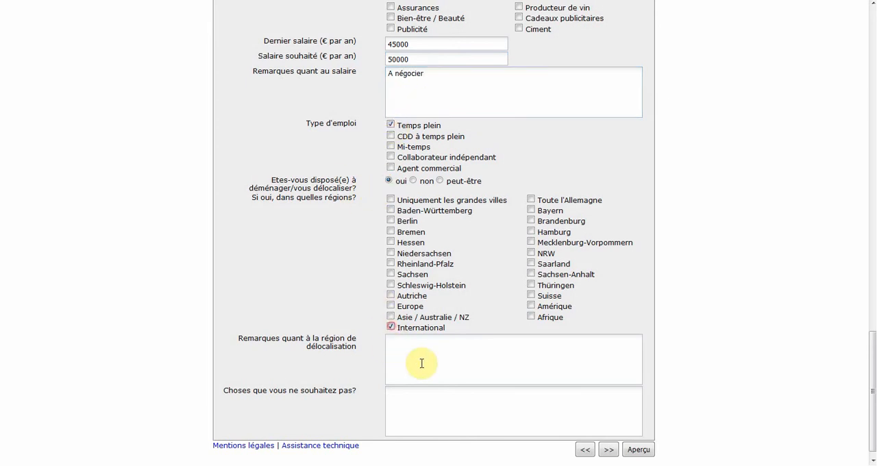
Step: On the Expériences sectorielles page, select Commerce as the general sector and leave the sub-sectors blank
left_click(608, 449)
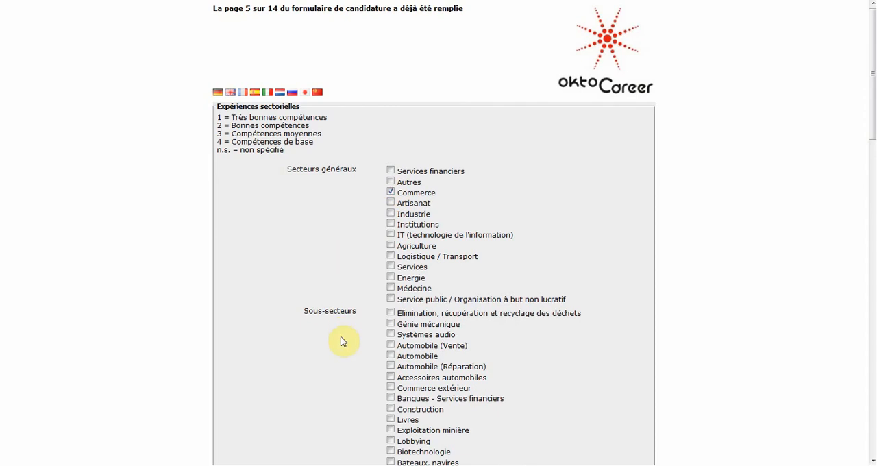
scroll(341, 337, "down", 8)
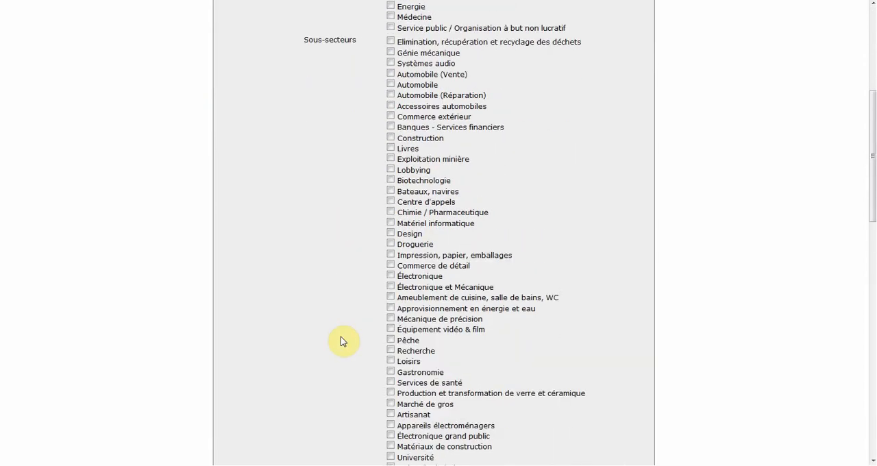
scroll(340, 336, "down", 15)
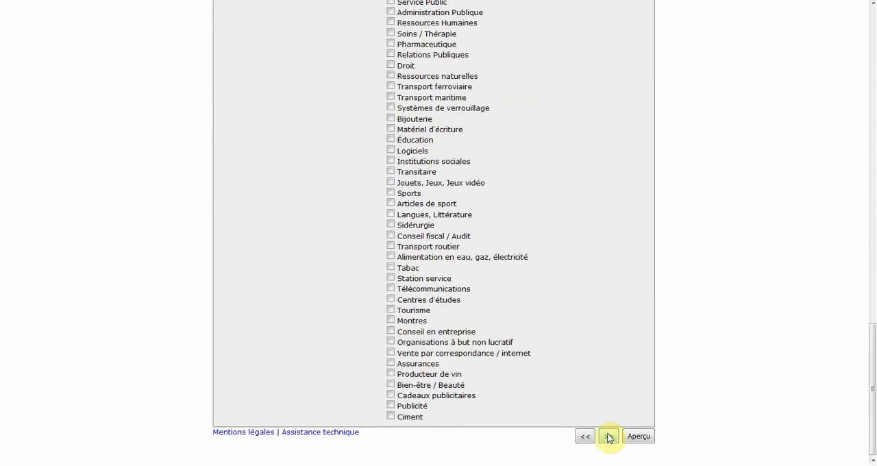
Step: On the Expériences page, enter the skills "Compétences en matière de facturation, de contrôle de gestion. De la comptabilité de groupe à la gestion des paies."
left_click(609, 436)
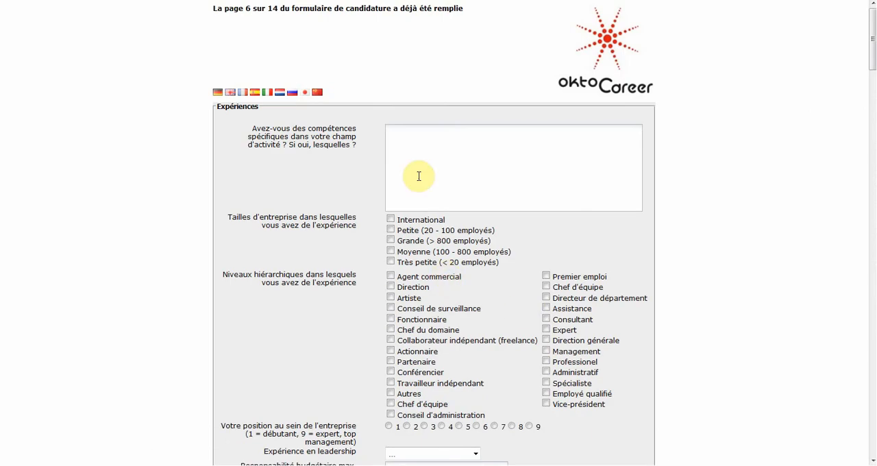
left_click(419, 176)
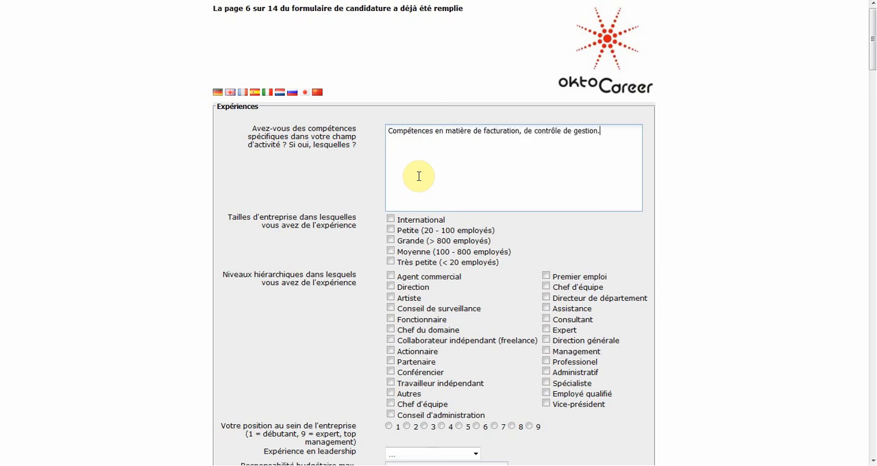
type("mptabilité de groupe à la gestion des paies.")
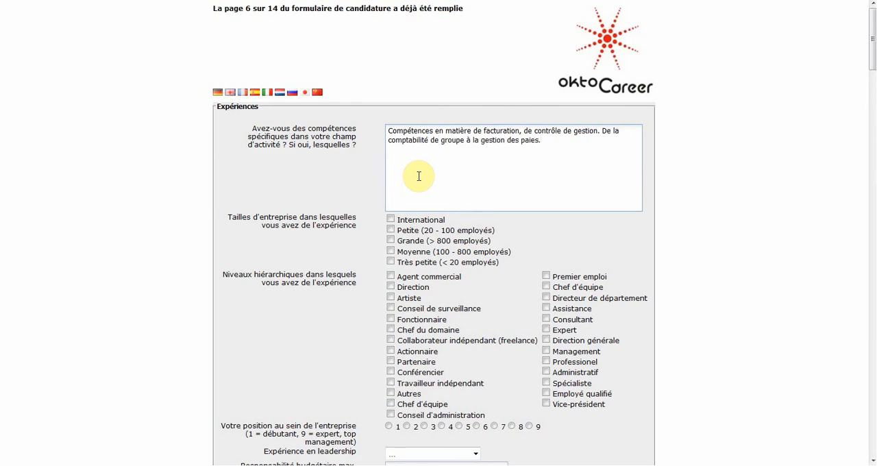
Step: Select Moyenne (100 - 800 employés) as the company size, and Assistance and Direction as the hierarchical levels experienced
left_click(390, 251)
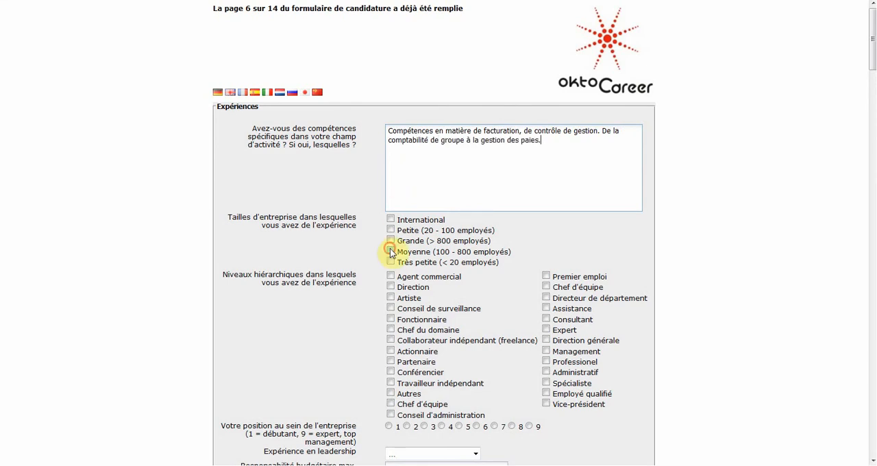
left_click(547, 308)
left_click(390, 286)
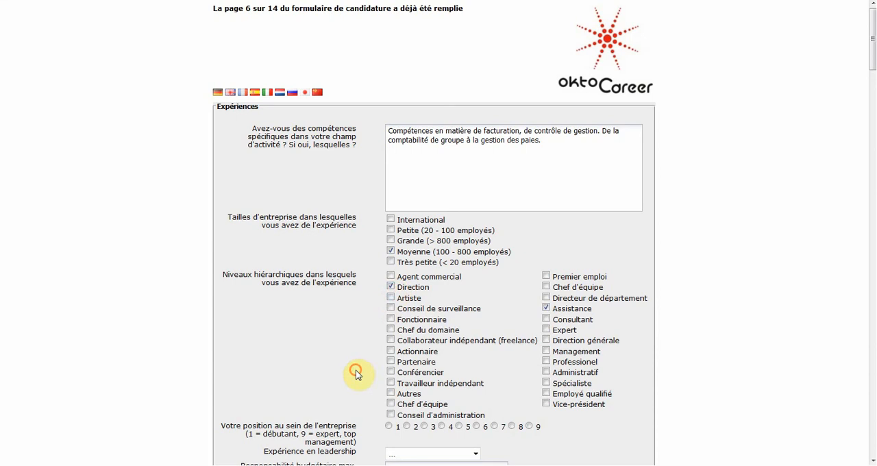
Step: Set leadership experience to 2 à 5 employés and the position within the company to 6, leaving the countries unselected
left_click(446, 453)
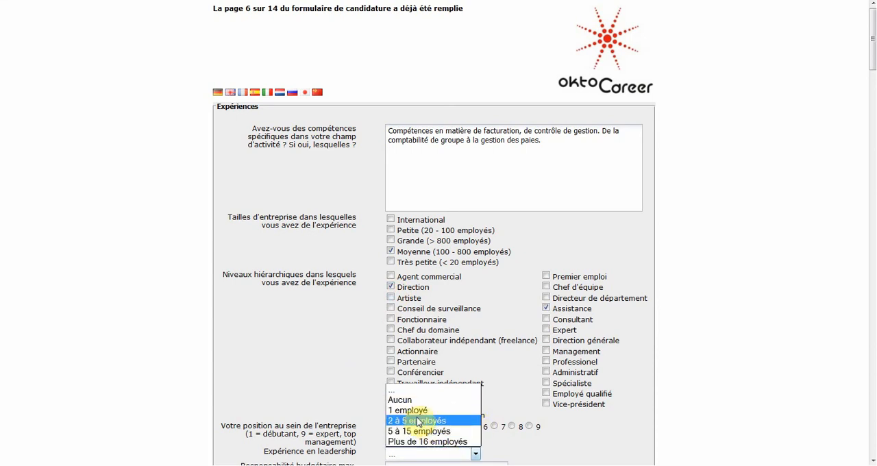
left_click(416, 421)
scroll(309, 399, "down", 10)
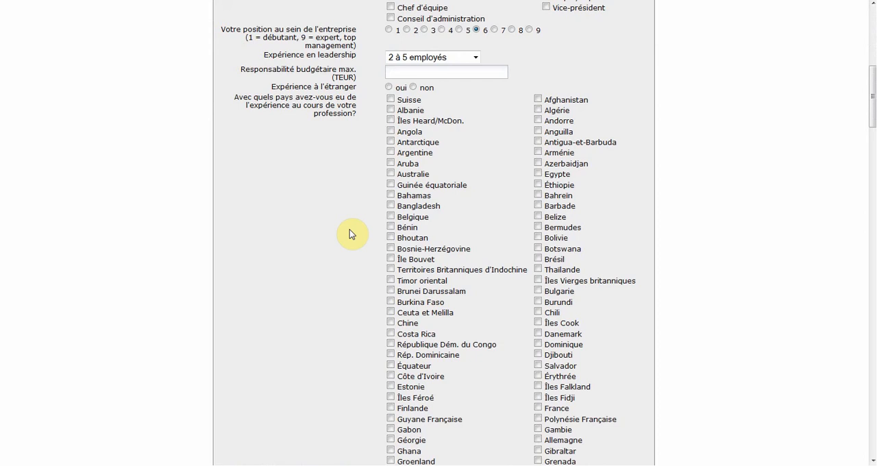
scroll(349, 230, "down", 3)
scroll(507, 340, "down", 20)
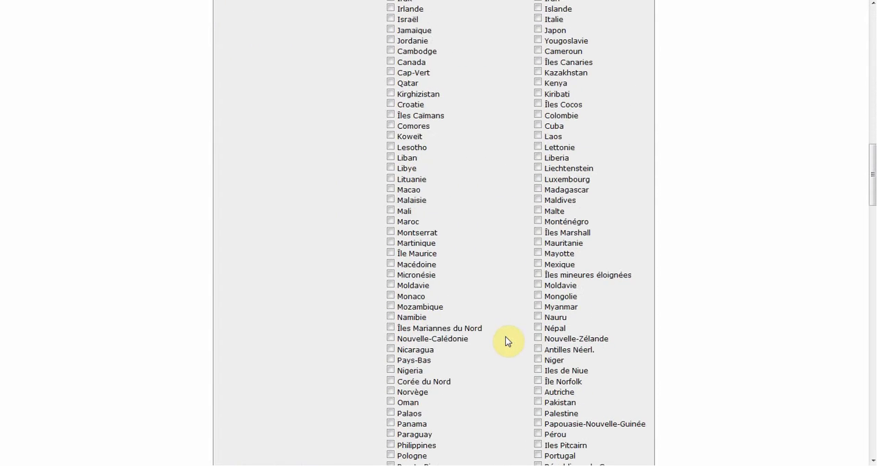
scroll(508, 340, "down", 10)
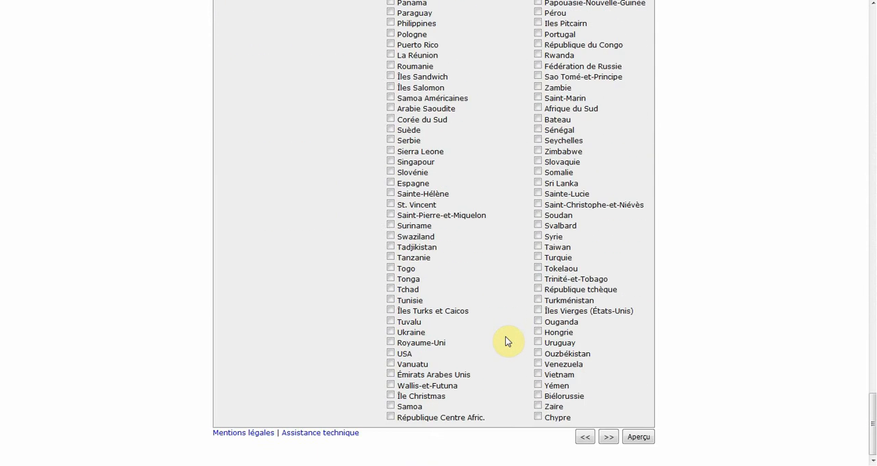
Step: Rate Gestion des conflits, Esprit d'équipe, Tenir des présentations, Planification, Leadership, Apporter des idées and Compétence analytique 1, and Planification du personnel 2
left_click(606, 435)
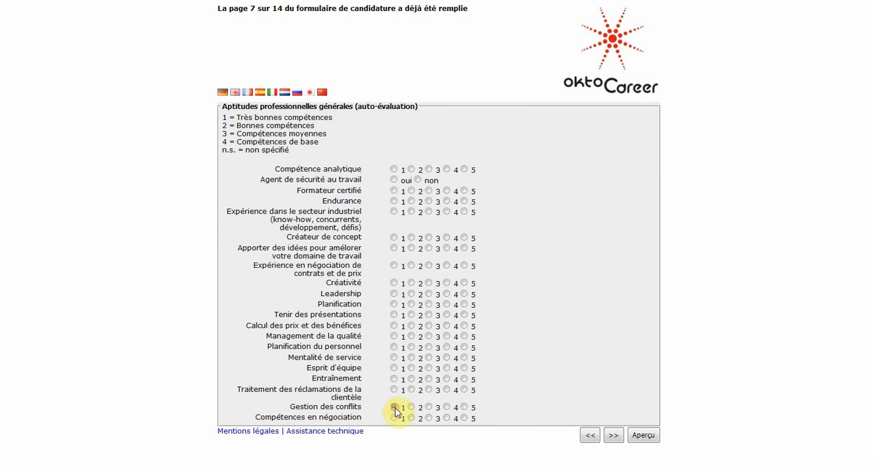
left_click(394, 369)
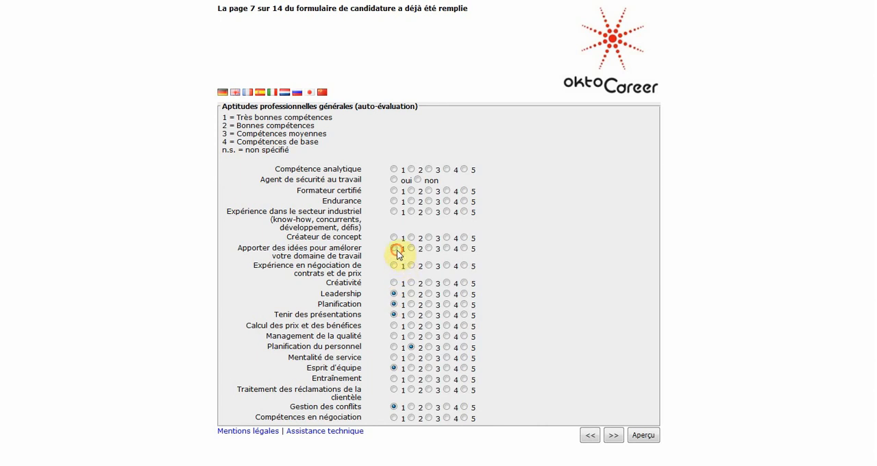
left_click(394, 170)
Step: Continue to the Connaissances - Présélection page and select Finance / Contrôle as an area of experience
left_click(613, 435)
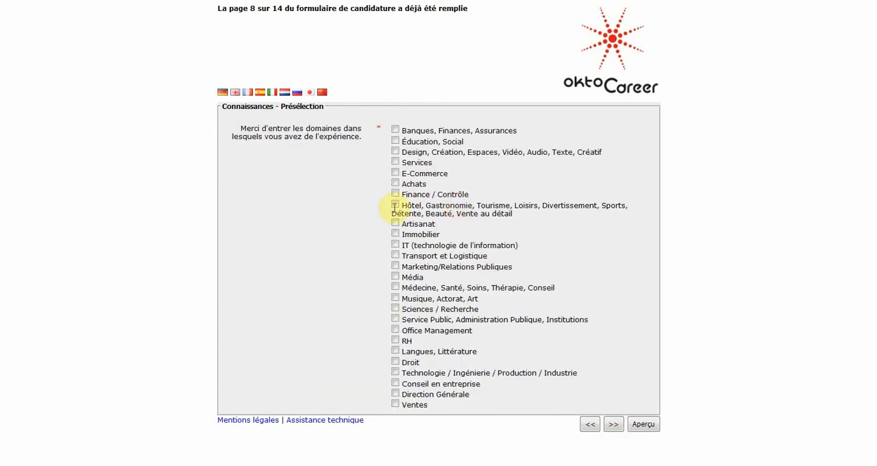
left_click(394, 194)
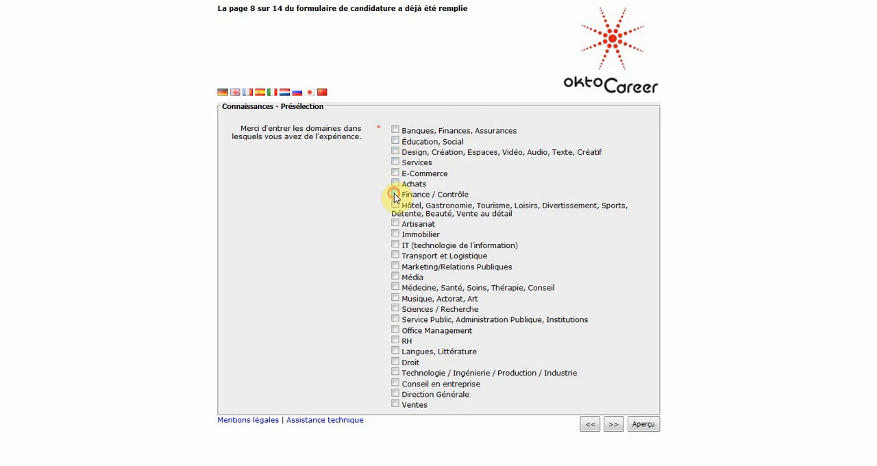
Step: Add IT (technologie de l'information), Office Management and RH as areas of experience and continue to the Connaissances page
left_click(395, 244)
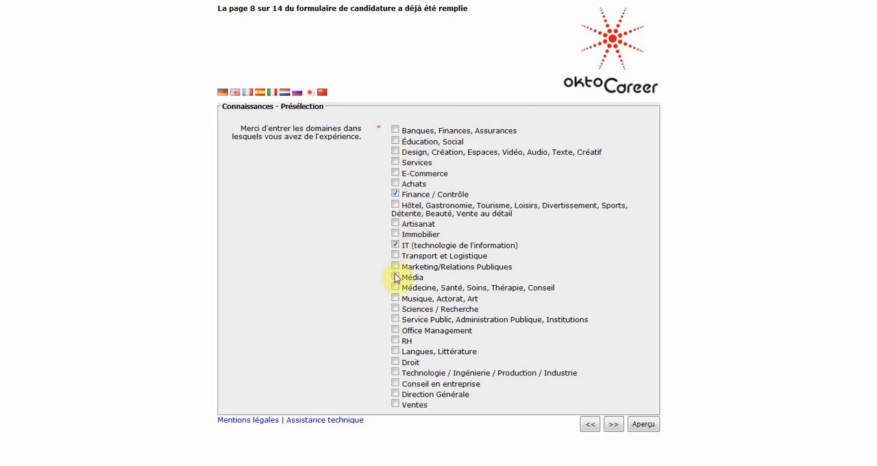
left_click(394, 339)
left_click(613, 424)
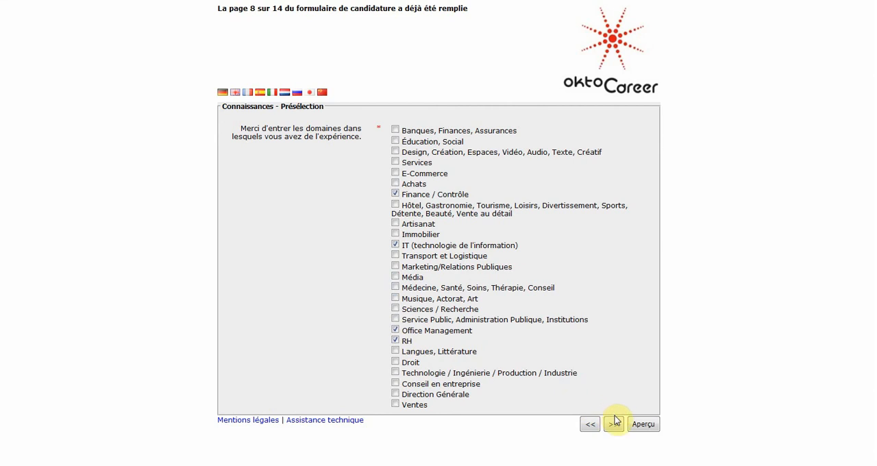
Step: Rate Devises étrangères, Trésorerie and Impôt sur les sociétés 1 in the Finance group
left_click(395, 264)
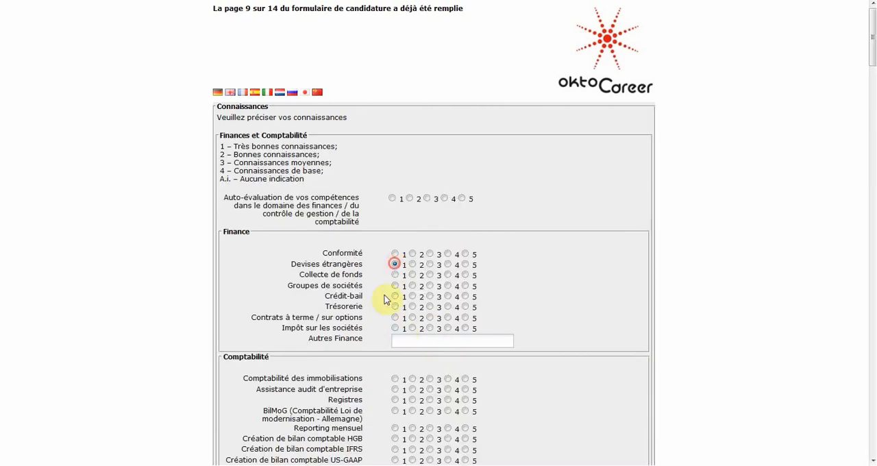
left_click(394, 306)
left_click(395, 327)
Step: In Comptabilité, rate immobilisations, Reporting mensuel and the HGB and IFRS balance sheets 1, and Assistance audit d'entreprise, Registres and US-GAAP 2
scroll(411, 336, "down", 3)
left_click(395, 147)
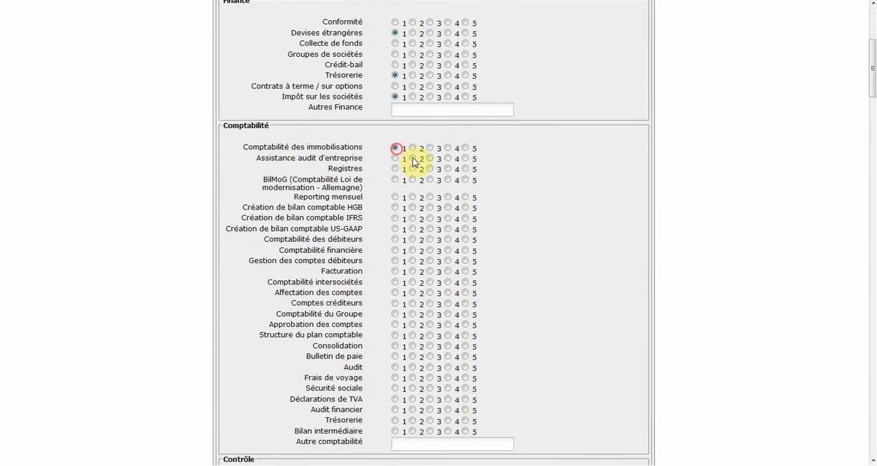
left_click(413, 169)
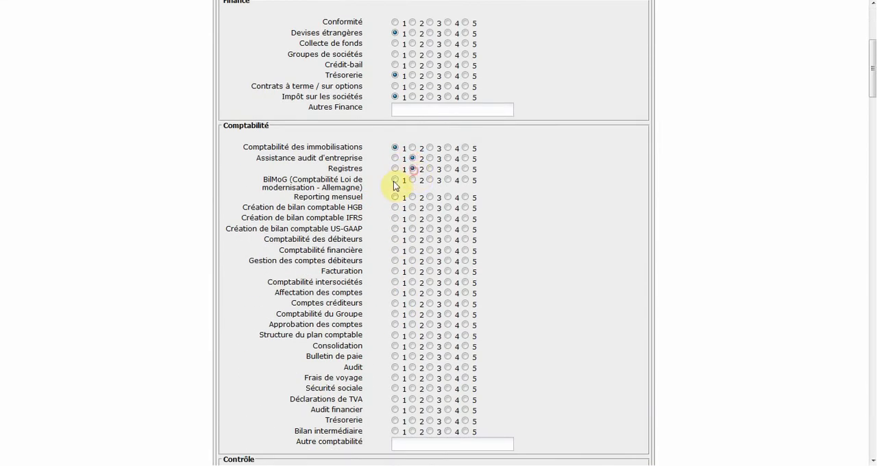
left_click(395, 218)
left_click(413, 228)
Step: Rate Comptabilité financière, Gestion des comptes débiteurs, Affectation des comptes and Comptes créditeurs 1, Comptabilité des débiteurs, Facturation and Comptabilité du Groupe 2, and Comptabilité intersociétés 3
left_click(413, 239)
left_click(394, 250)
left_click(394, 260)
left_click(413, 271)
left_click(412, 314)
Step: Rate Structure du plan comptable and Bulletin de paie 1, Approbation des comptes, Audit and Frais de voyage 2, and Consolidation 3
left_click(412, 324)
left_click(394, 335)
left_click(430, 346)
left_click(394, 357)
left_click(413, 367)
left_click(412, 377)
Step: Rate Sécurité sociale, Déclarations de TVA, Trésorerie and Bilan intermédiaire 1, and Audit financier 2 in the Comptabilité group
left_click(394, 389)
left_click(394, 399)
left_click(412, 409)
left_click(395, 420)
scroll(383, 429, "down", 1)
left_click(394, 397)
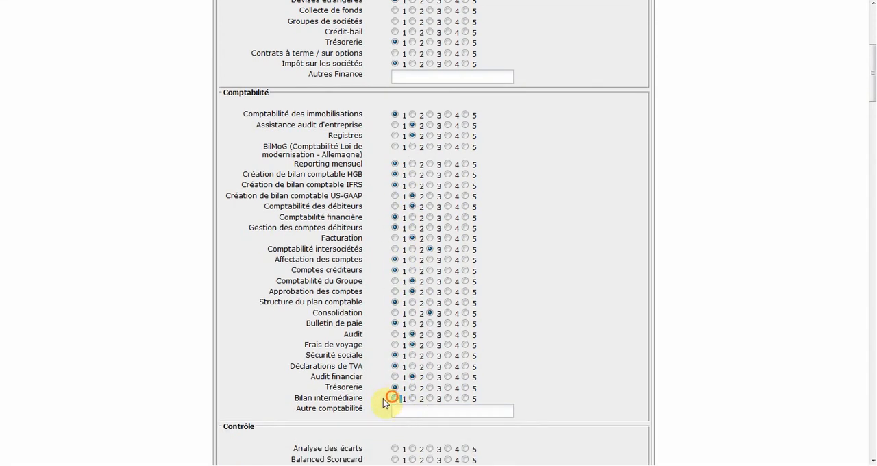
left_click(371, 397)
Step: In the Contrôle group, rate Analyse des écarts, Contrôle des filiales, Analyse du bilan and Benchmarking 1, and Balanced Scorecard 2
scroll(373, 397, "down", 10)
left_click(395, 85)
left_click(412, 96)
left_click(394, 106)
left_click(395, 117)
left_click(394, 127)
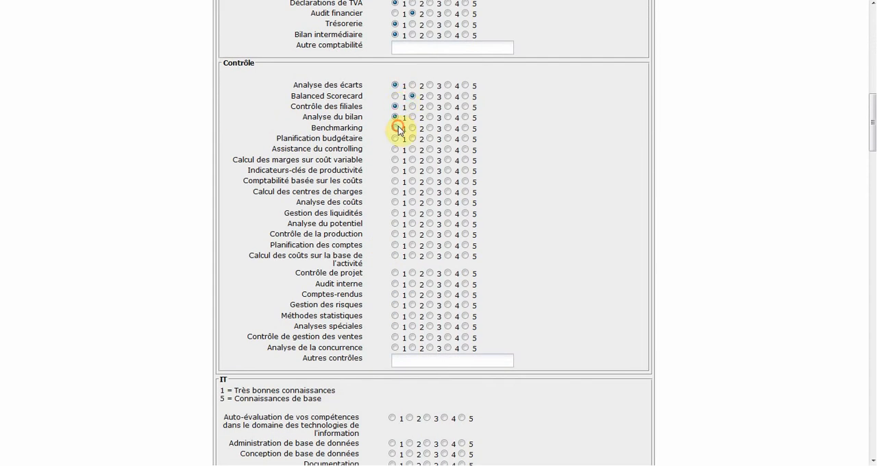
Step: Rate Assistance du controlling, variable-cost margins and Indicateurs-clés 1, and Planification budgétaire, Comptabilité basée sur les coûts, Calcul des centres de charges and Analyse des coûts 2
left_click(412, 138)
left_click(394, 149)
left_click(395, 159)
left_click(395, 170)
left_click(413, 181)
left_click(412, 191)
left_click(413, 202)
Step: Rate Gestion des liquidités, Contrôle de la production, Planification des comptes and activity-based costing 1, Analyse du potentiel 2, and Contrôle de projet 3
left_click(395, 212)
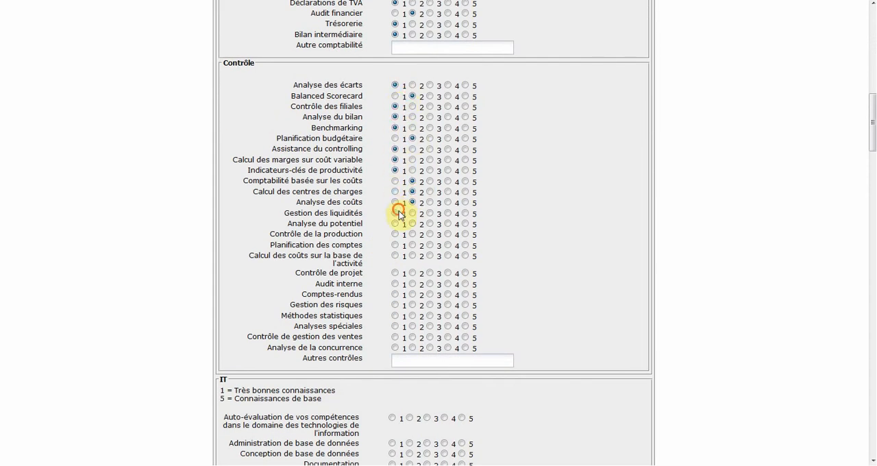
left_click(412, 223)
left_click(395, 256)
left_click(429, 272)
Step: Rate Gestion des risques and Méthodes statistiques 1, and Audit interne, Comptes-rendus and Analyses spéciales 2
left_click(412, 284)
left_click(412, 294)
left_click(394, 305)
left_click(394, 315)
left_click(412, 326)
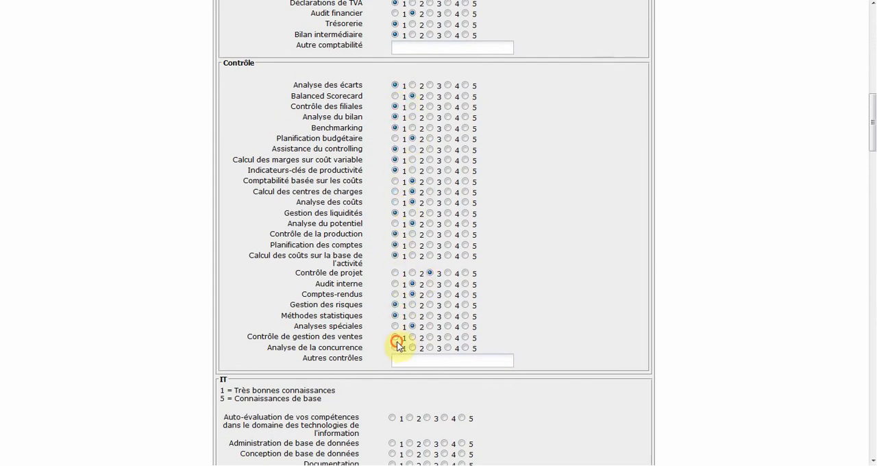
Step: Rate Consultation en IT 1 in the IT group
scroll(366, 356, "down", 1)
scroll(367, 356, "down", 10)
left_click(392, 133)
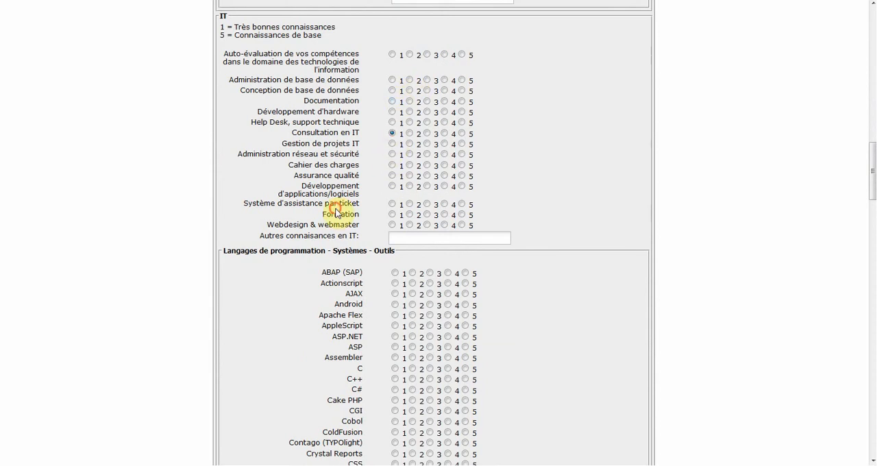
Step: In Réception, rate meeting-room preparation, event planning, Standard téléphonique and Organisation des rendez-vous 1, and Distribution du courrier 2
scroll(369, 231, "down", 9)
scroll(346, 187, "down", 20)
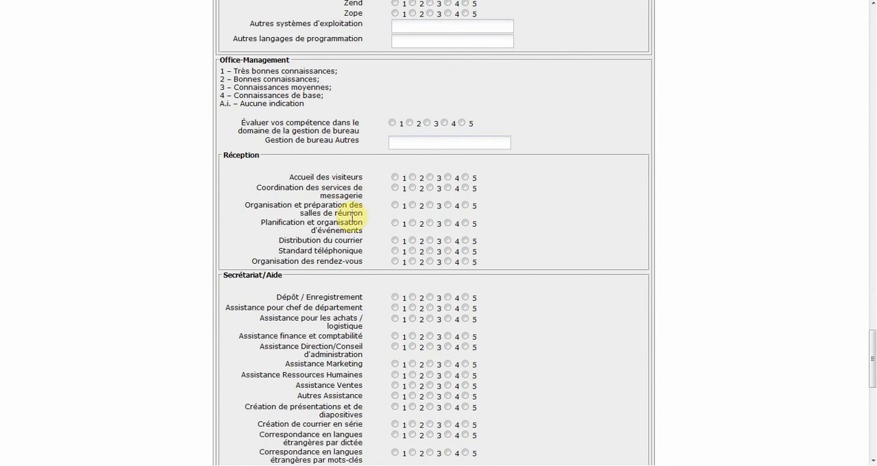
left_click(395, 222)
left_click(413, 240)
left_click(394, 250)
left_click(394, 261)
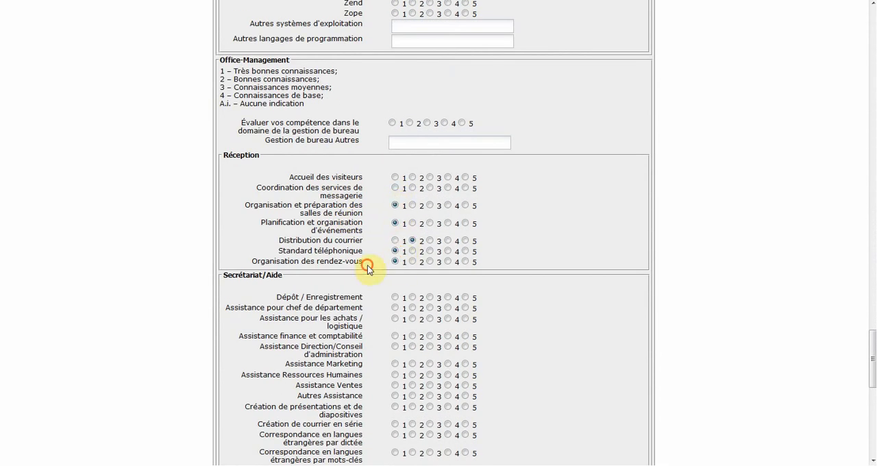
Step: In Secrétariat/Aide, rate assistance for chef de département, finance, Direction, Marketing and Ressources Humaines 1, and for achats / logistique and Ventes 2
scroll(401, 268, "down", 5)
left_click(394, 142)
left_click(412, 153)
left_click(395, 171)
left_click(394, 181)
left_click(395, 199)
left_click(394, 209)
left_click(412, 219)
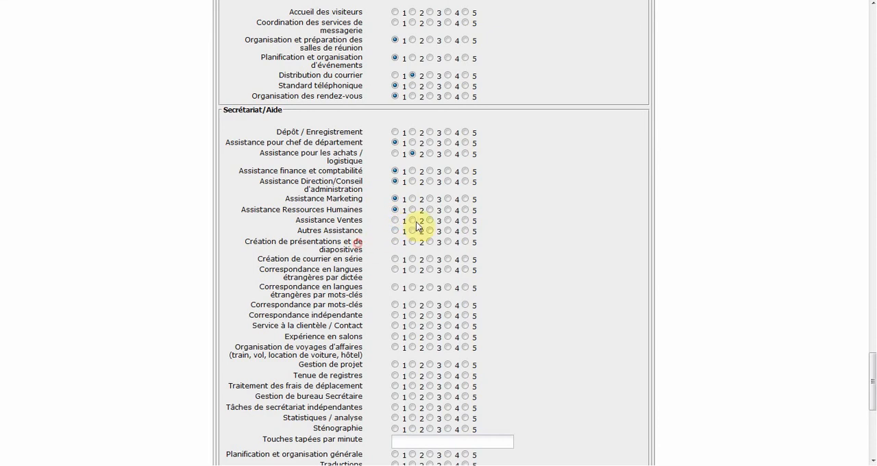
Step: Rate the preparation of conférences, conventions, salons professionnels et réunions 1, leaving the other remaining secretarial skills unrated
scroll(359, 250, "down", 1)
scroll(370, 274, "down", 4)
left_click(395, 323)
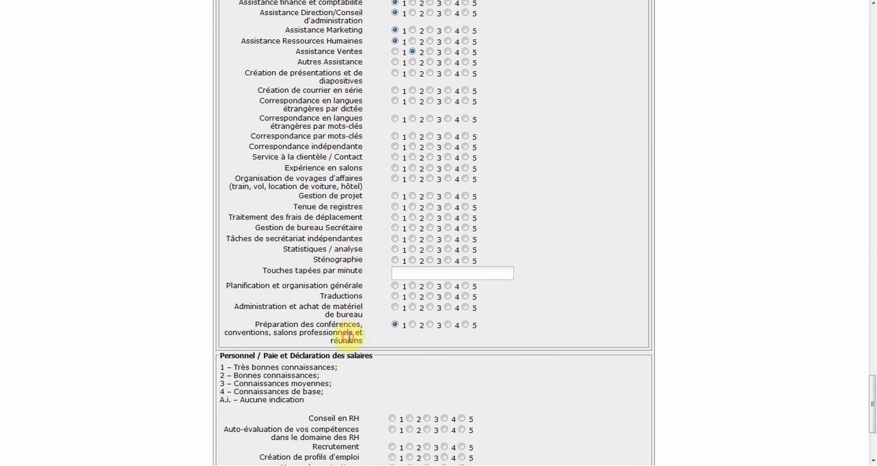
Step: Rate Mener des entretiens, Gestion des dossiers, Développement du personnel and Rédaction de certificats 1, Planification du personnel and Système de rémunération 2, Planification des formations and Pointeuse 3
scroll(363, 312, "down", 5)
left_click(391, 316)
left_click(391, 327)
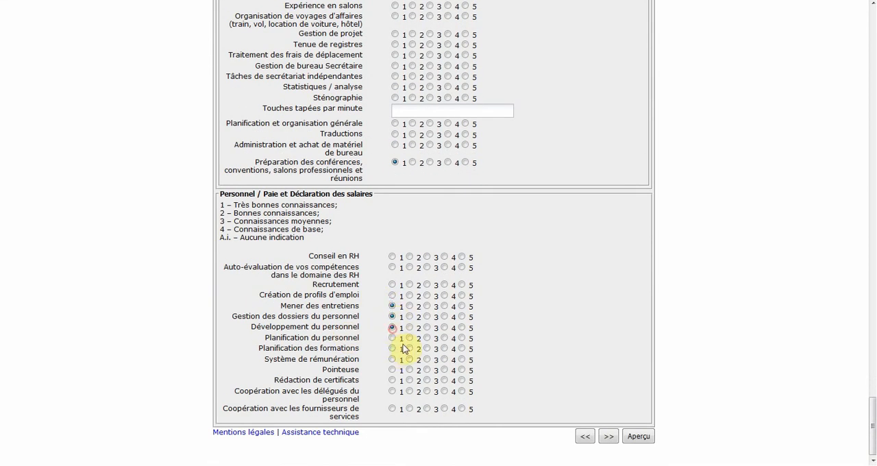
left_click(409, 337)
left_click(426, 347)
left_click(427, 369)
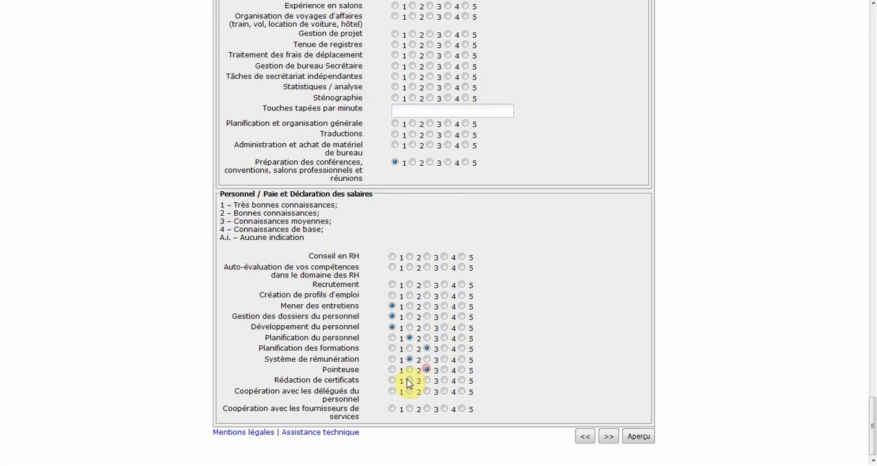
left_click(392, 379)
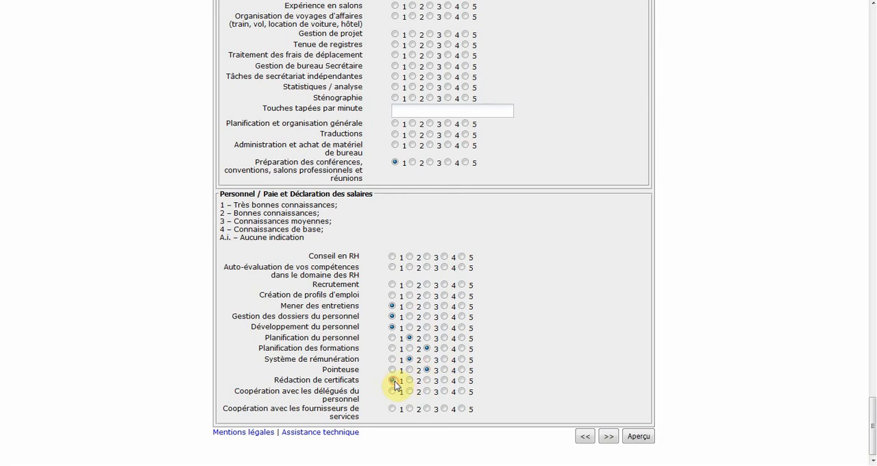
Step: Rate Recrutement and Conseil en RH 2 and Création de profils d'emploi 1, and continue to the software skills page
left_click(410, 284)
left_click(410, 256)
left_click(392, 295)
left_click(607, 437)
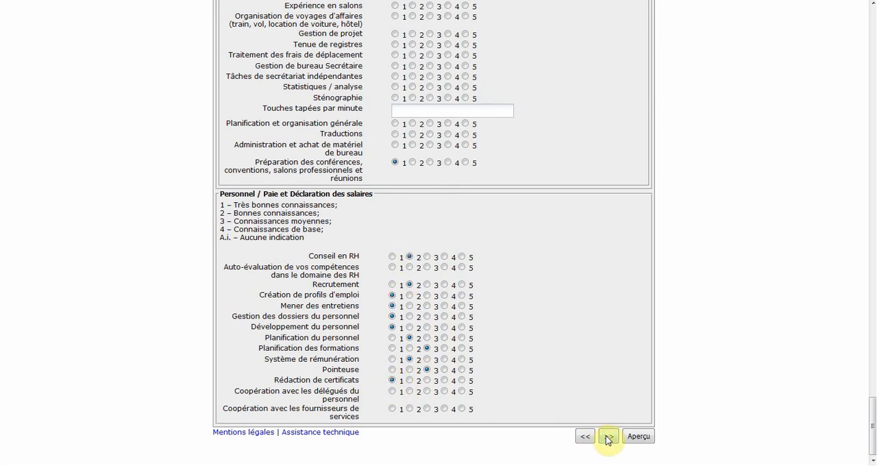
Step: Rate MS Excel, MS Outlook and MS Word 1 under Applications de bureau
scroll(607, 438, "down", 20)
scroll(607, 440, "down", 20)
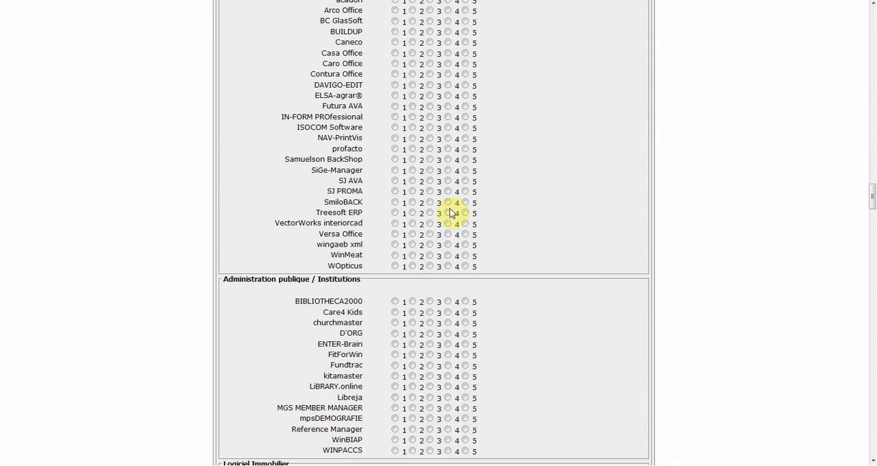
left_click(392, 255)
left_click(392, 265)
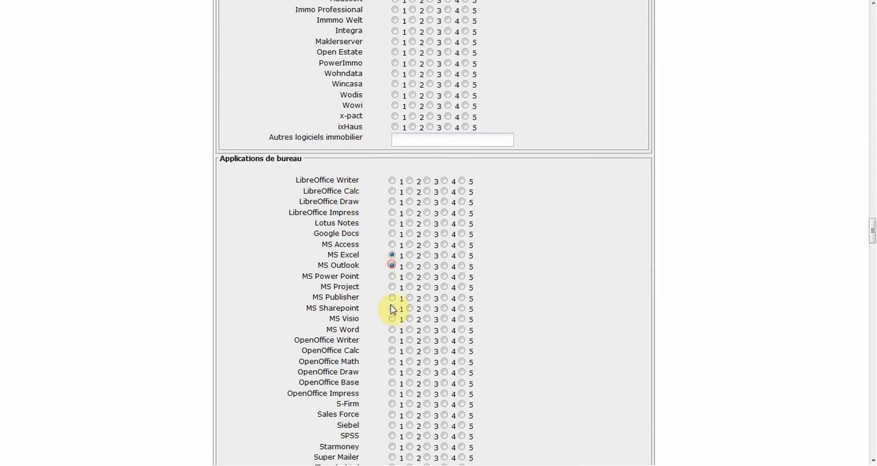
left_click(392, 331)
Step: Go past the SAP and CAD software lists and continue to the Langues page
scroll(363, 309, "down", 10)
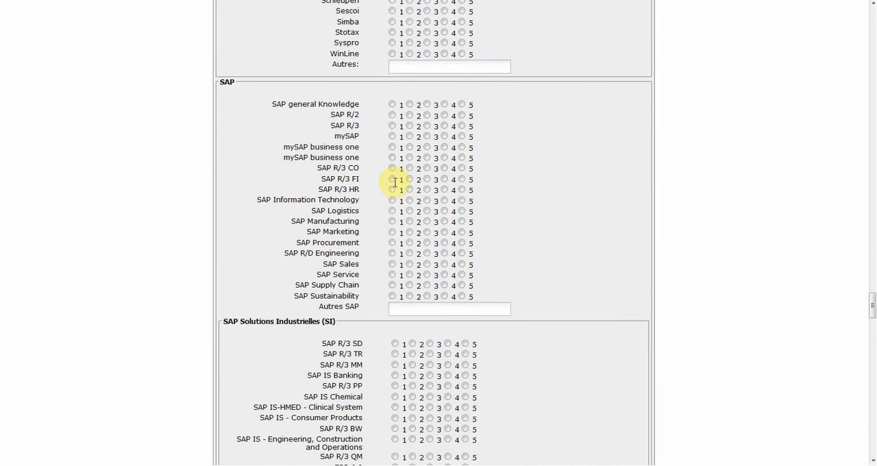
left_click(396, 121)
scroll(567, 200, "down", 10)
scroll(603, 260, "down", 15)
left_click(610, 434)
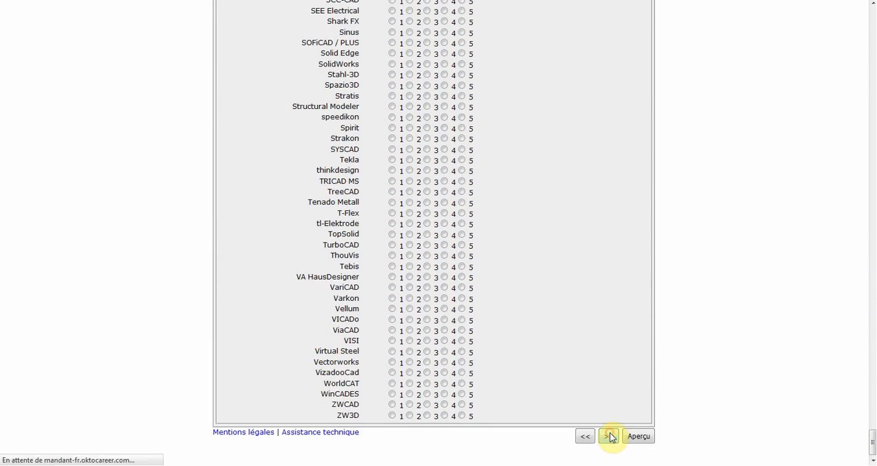
Step: Rate Anglais and Français 1, and Allemand, Italien and Espagnol 2, and continue to the Charger les fichiers page
left_click(411, 169)
left_click(394, 179)
left_click(393, 190)
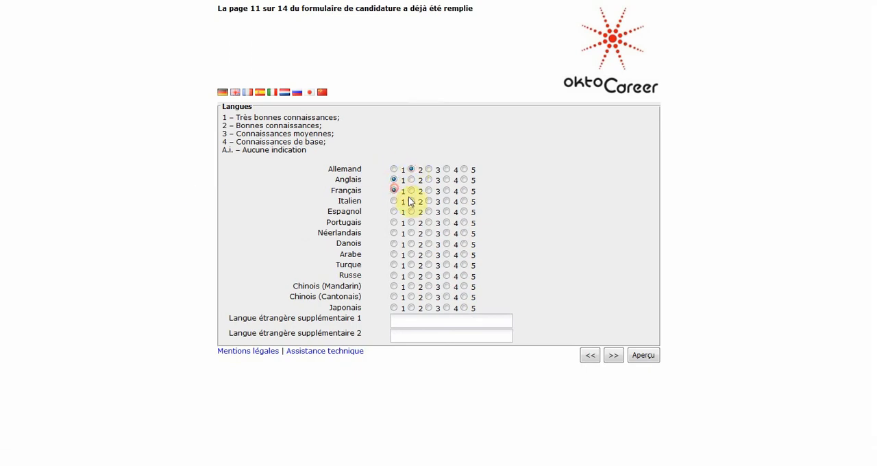
left_click(411, 200)
left_click(410, 211)
left_click(603, 348)
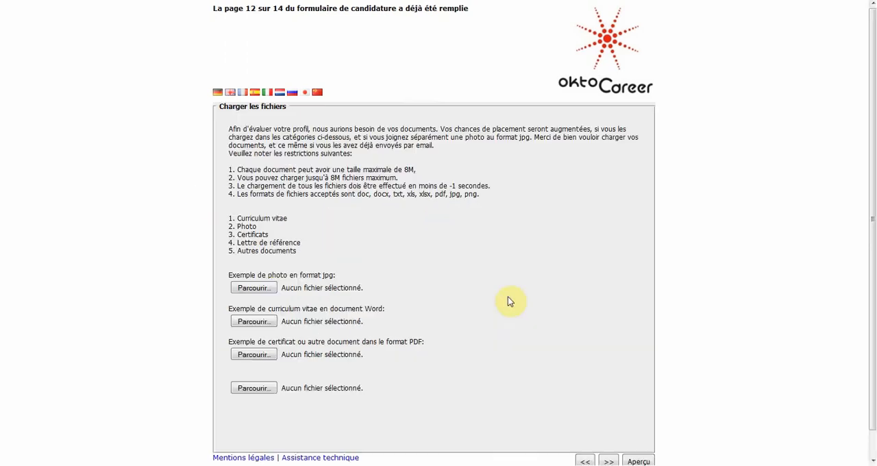
Step: Choose Curriculum Vitae.pdf for the first upload field and Certificat baccalaureat.pdf for the second
scroll(508, 297, "down", 1)
left_click(266, 263)
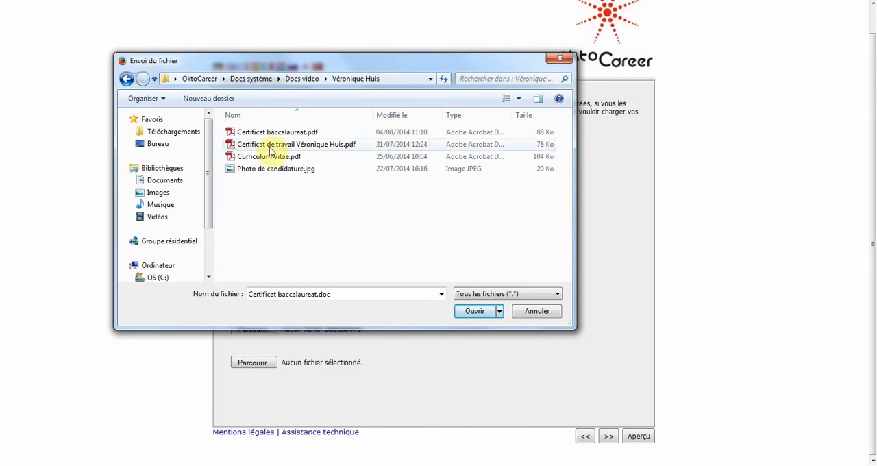
left_click(264, 157)
double_click(265, 157)
left_click(250, 295)
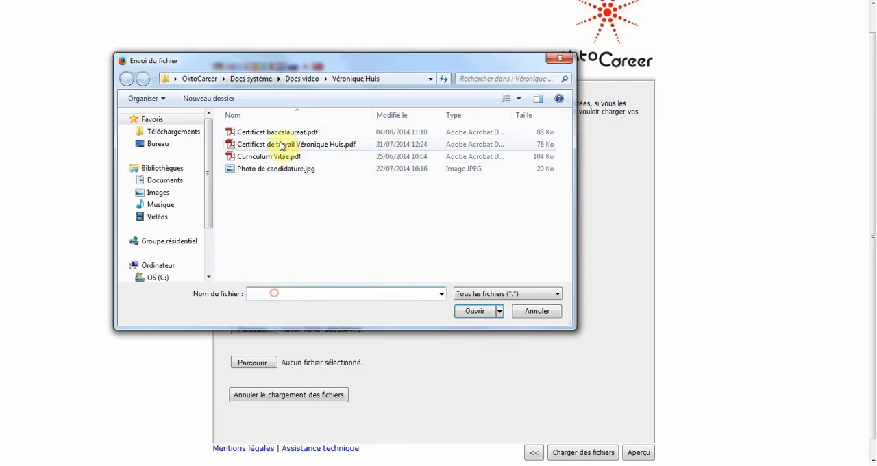
double_click(278, 131)
Step: Choose the candidate's work certificate PDF and Photo de candidature.jpg for the remaining two fields, and upload all the files
left_click(253, 329)
double_click(284, 142)
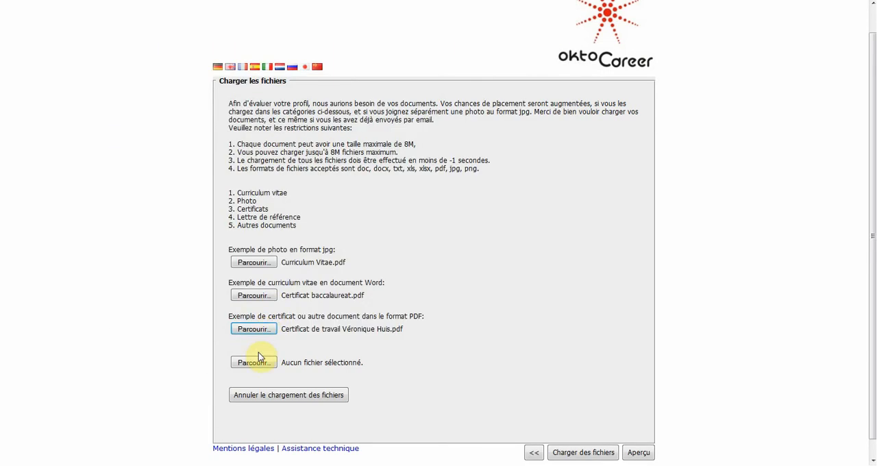
left_click(252, 361)
double_click(272, 169)
left_click(566, 453)
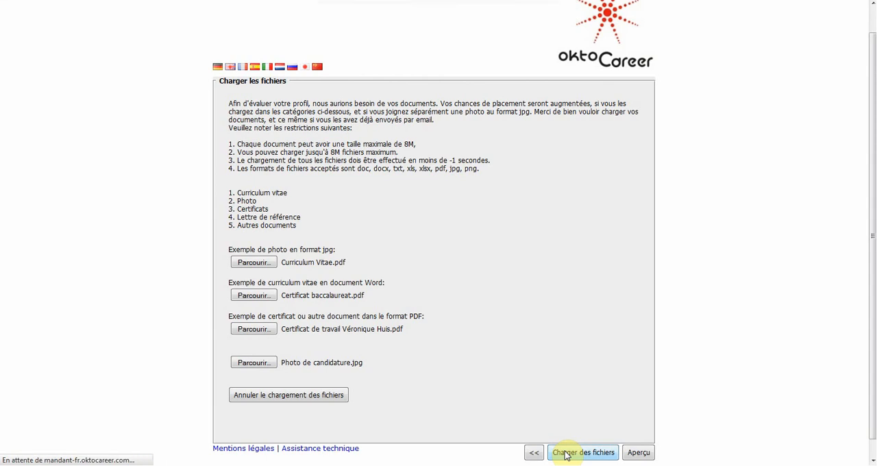
Step: Continue to the Disponibilité page and set the professional situation to Contrat non résilié with a notice period of 2 Mois
left_click(607, 436)
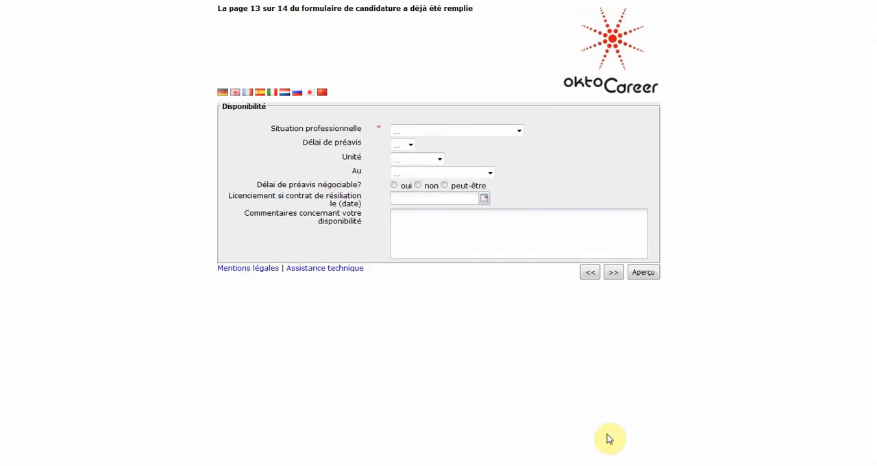
left_click(438, 130)
left_click(414, 227)
left_click(403, 145)
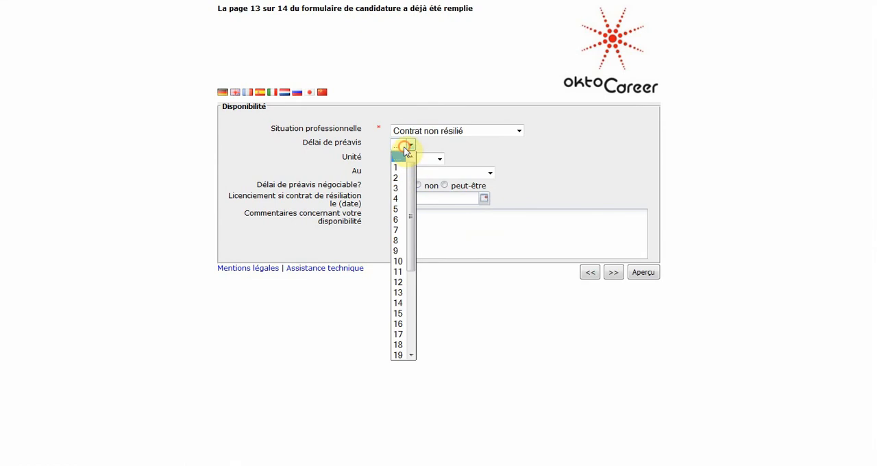
left_click(401, 178)
left_click(410, 161)
left_click(403, 202)
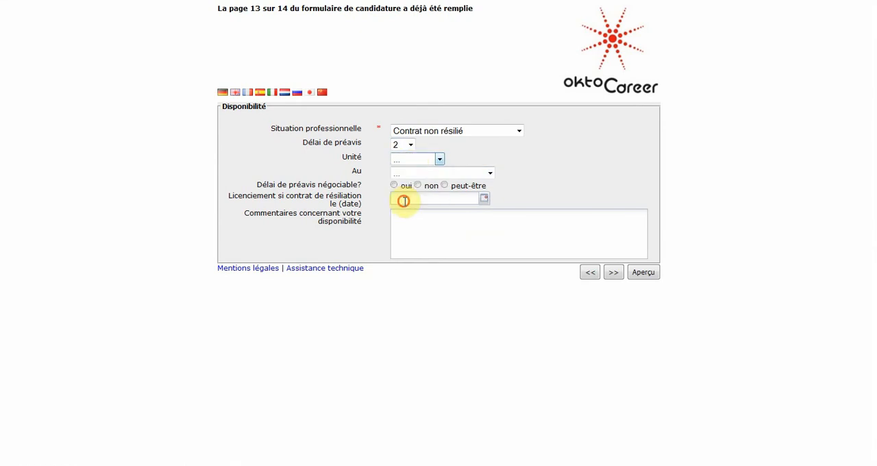
Step: Set the notice to end at Fin de mois, mark it negotiable with oui, and set the contract termination date to 30.09.2014
left_click(403, 172)
left_click(403, 195)
left_click(394, 185)
left_click(486, 198)
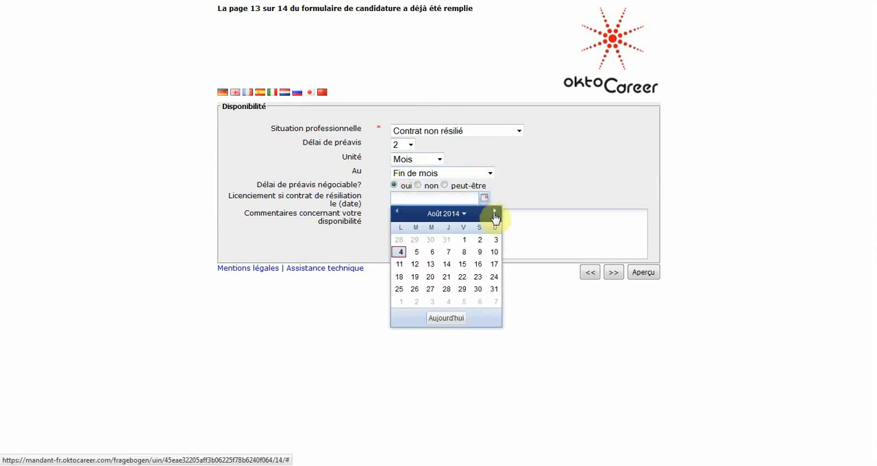
left_click(494, 212)
left_click(416, 293)
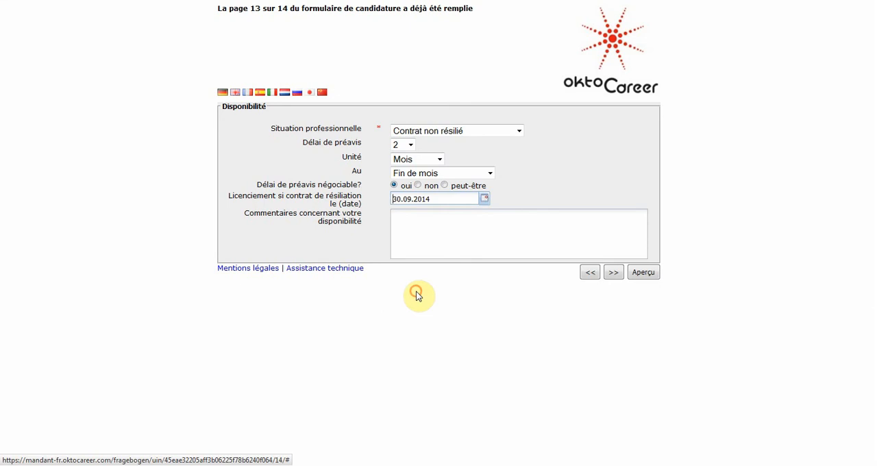
Step: Continue to the Autres page, authorise OktoCareer to store the information and accept its terms and conditions
left_click(614, 272)
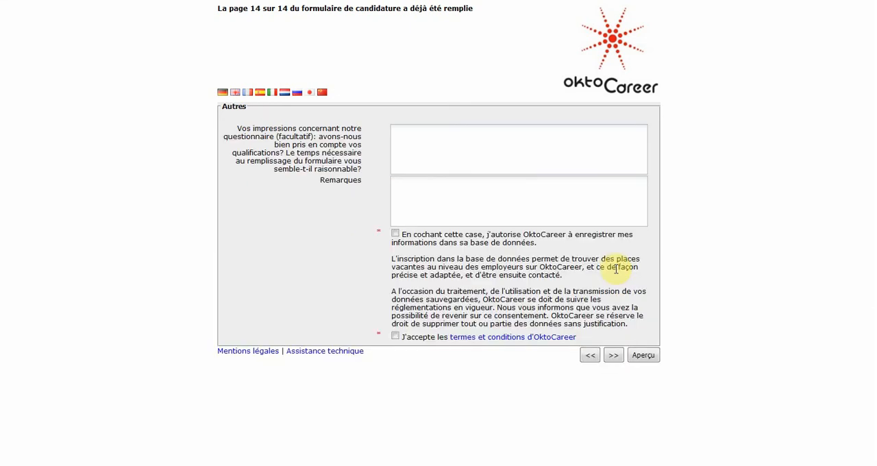
left_click(396, 336)
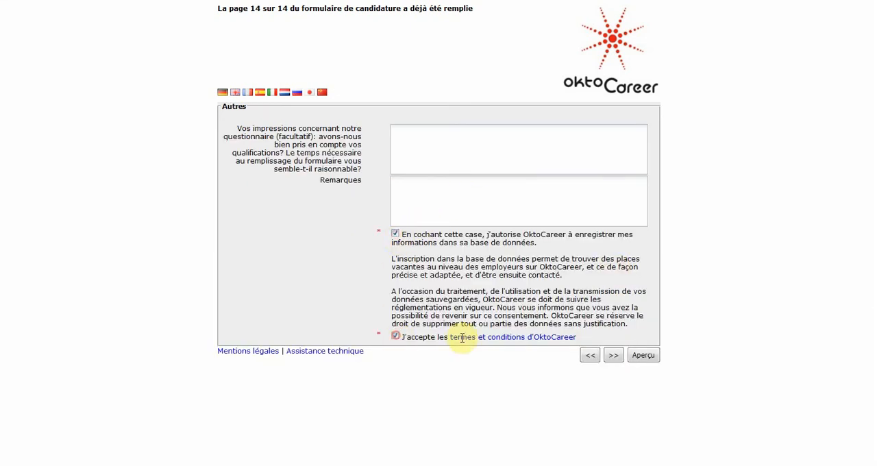
Step: Submit the completed questionnaire, open the candidate's record from the candidate pool and review the transferred answers down to the Autres section
left_click(615, 357)
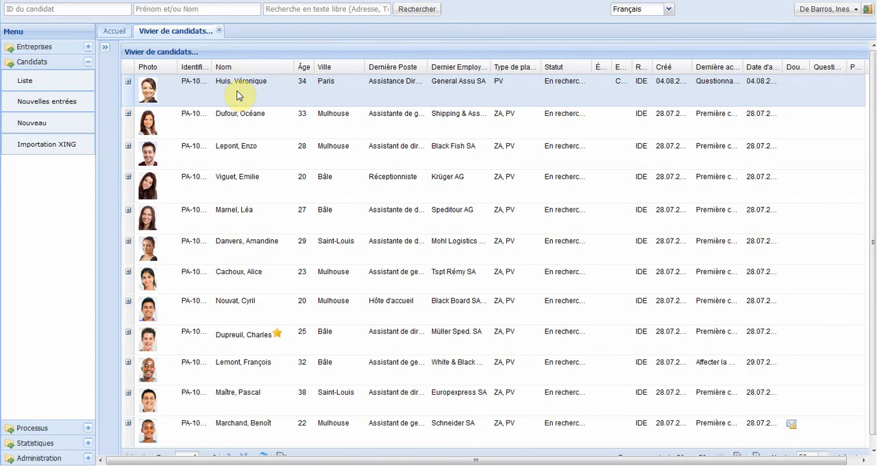
double_click(236, 96)
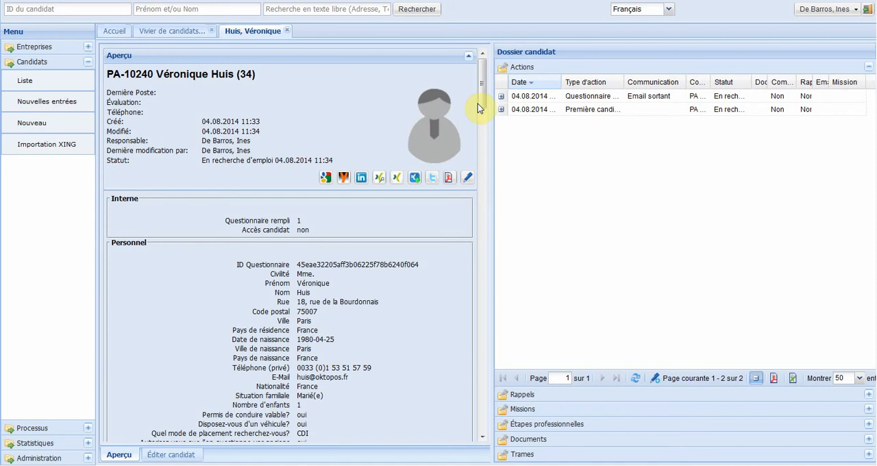
left_click_drag(480, 99, 479, 420)
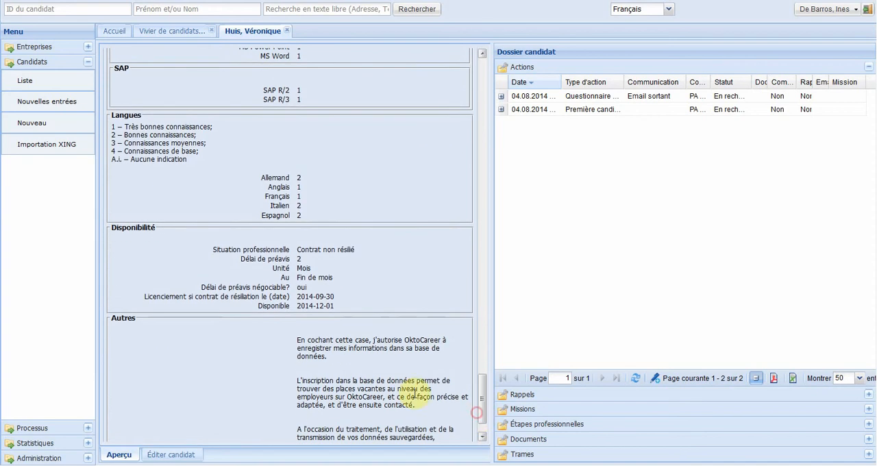
Step: Edit the candidate's Langues section, set both Italien and Espagnol to level 3, and save the changes
left_click(165, 455)
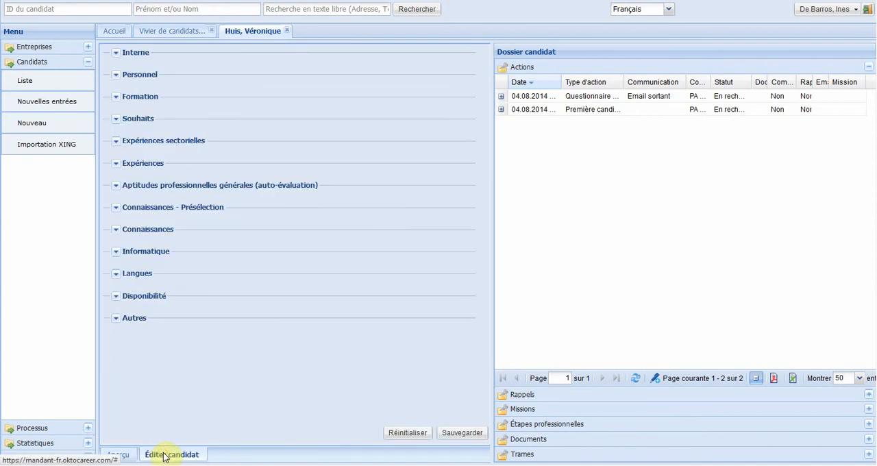
left_click(119, 274)
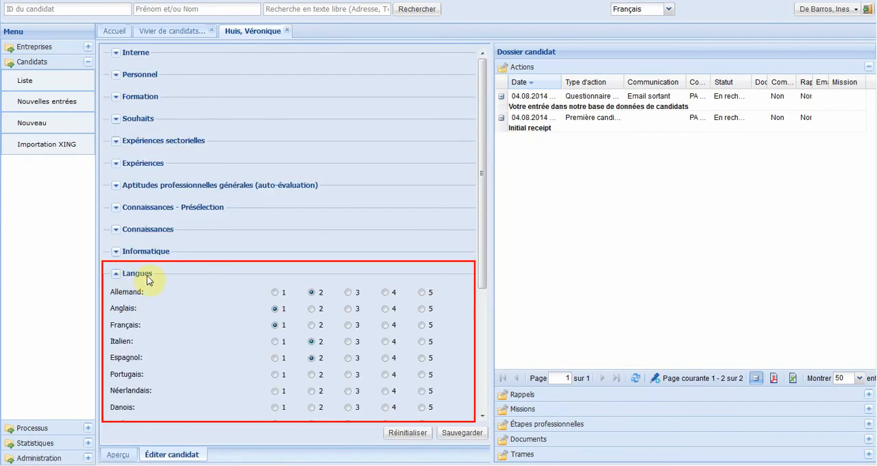
left_click(348, 342)
left_click(348, 357)
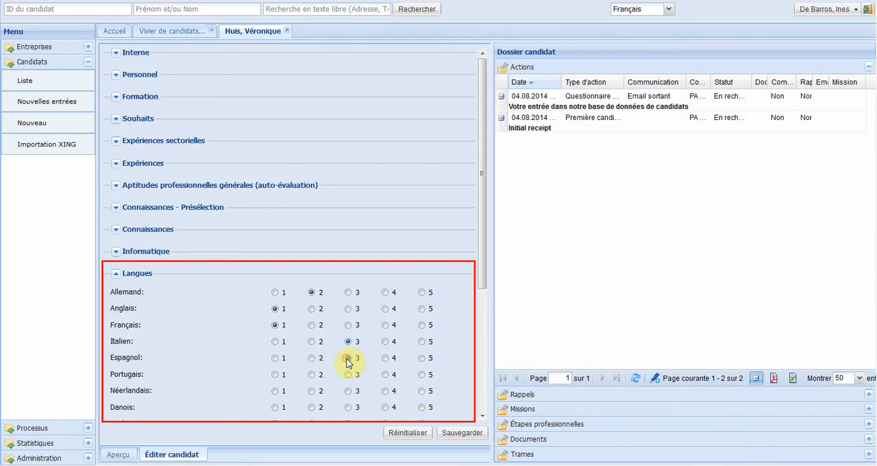
left_click(462, 436)
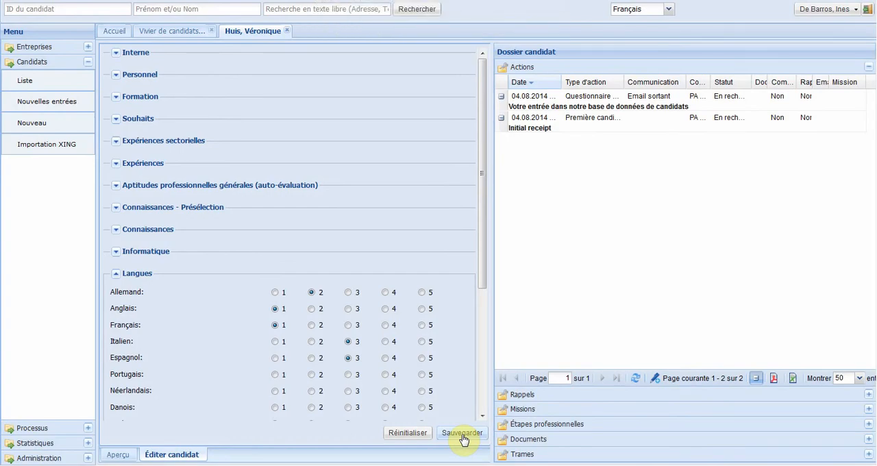
Step: Check the candidate's professional history, and rename Photo de candidature.jpg in the candidate's documents with the predefined name Photo
left_click(517, 425)
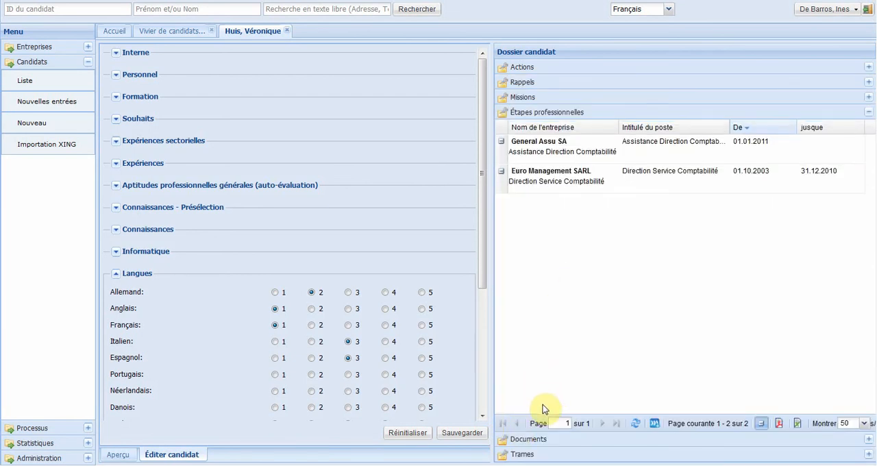
left_click(544, 439)
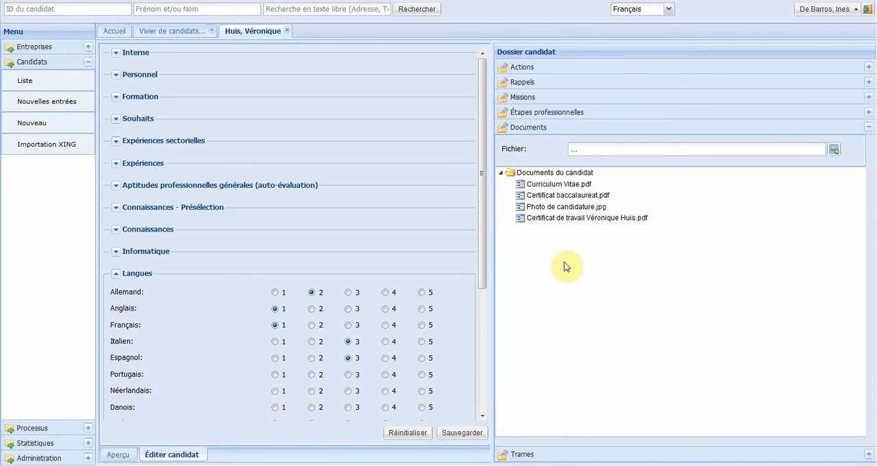
right_click(567, 210)
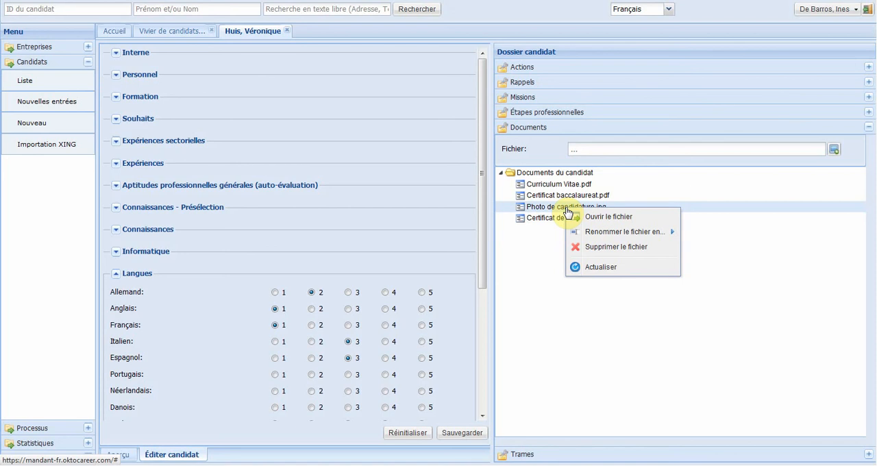
mouse_move(630, 234)
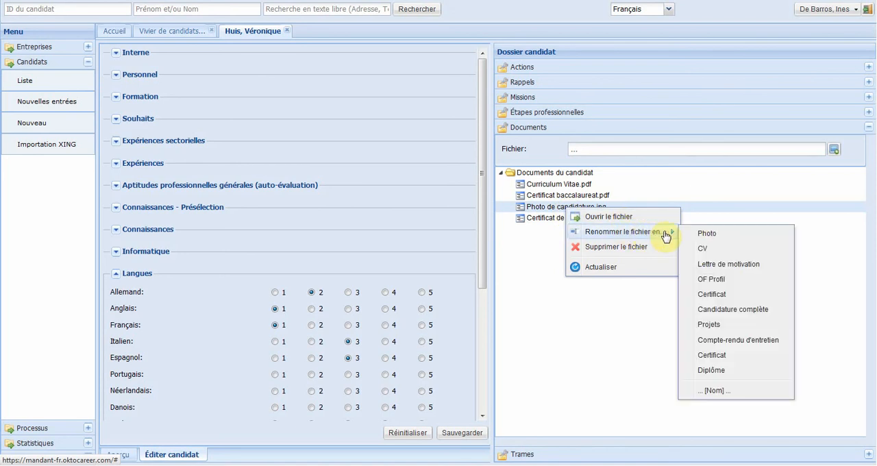
left_click(708, 234)
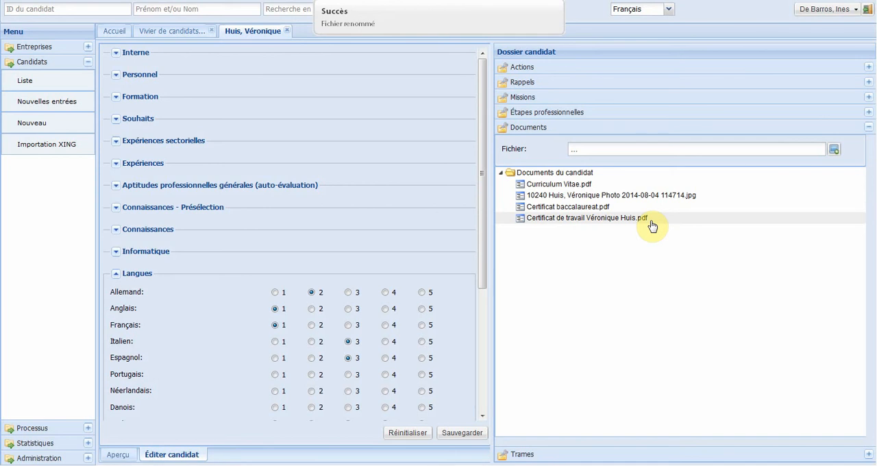
Step: Rename Certificat baccalaureat.pdf with a custom name, Certificat baccalaureat Lycée St Exupéry.pdf
right_click(564, 216)
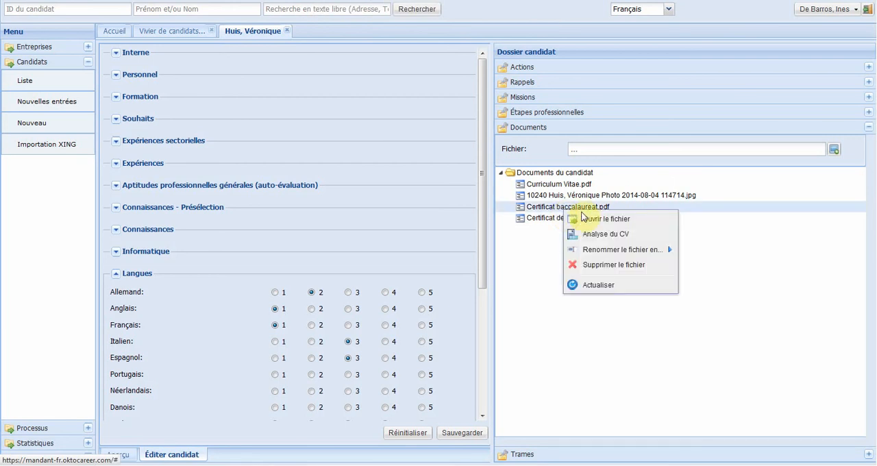
mouse_move(657, 252)
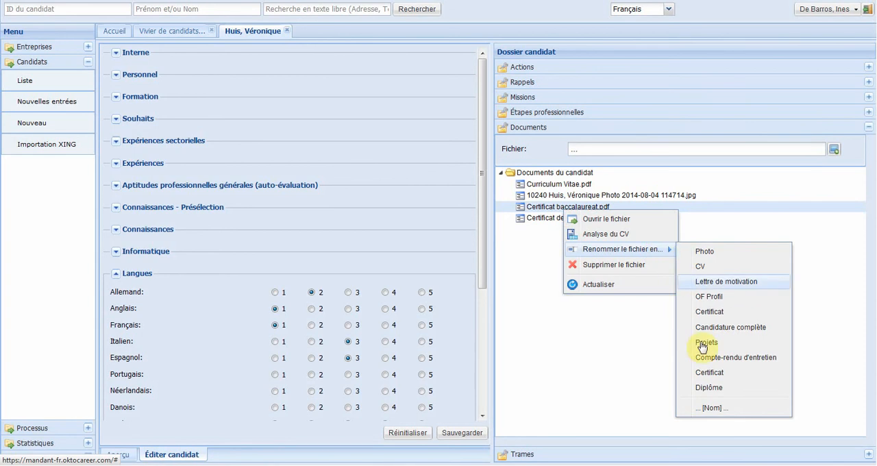
left_click(712, 409)
left_click(599, 207)
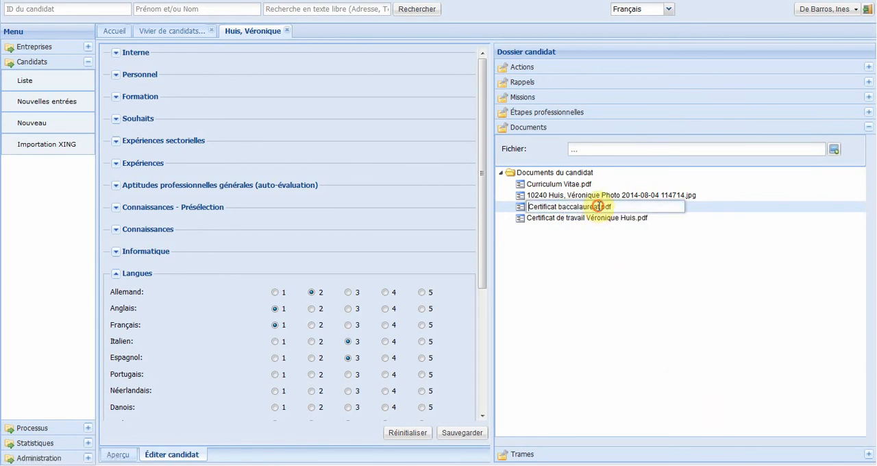
key("BackSpace")
type("t")
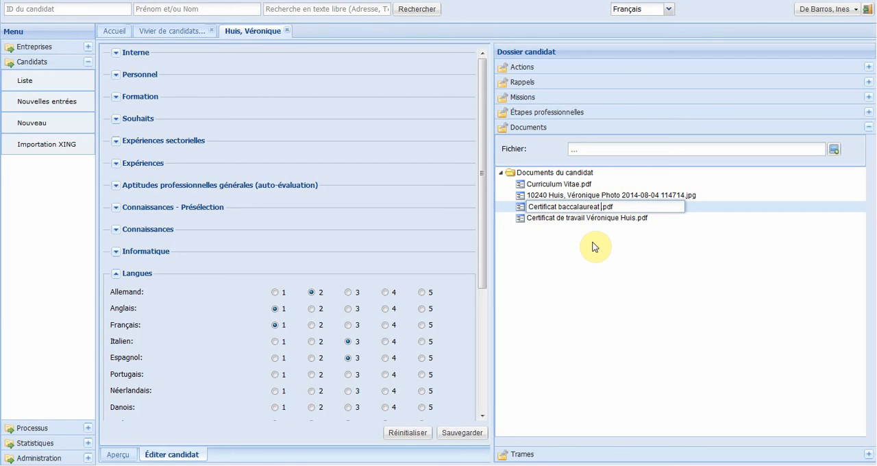
type(" Lycée St Exupéry")
key("Return")
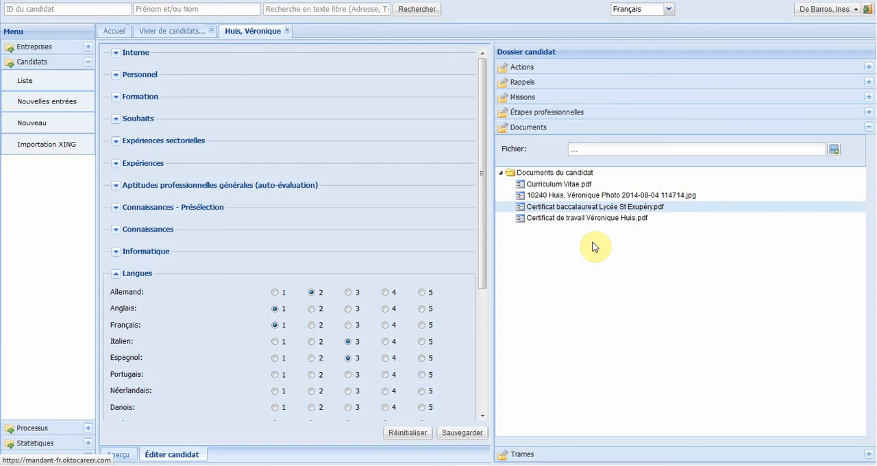
Step: Open the baccalaureate certificate PDF in Adobe Acrobat, read down to the school name and close the document
left_click(613, 208)
key("Up")
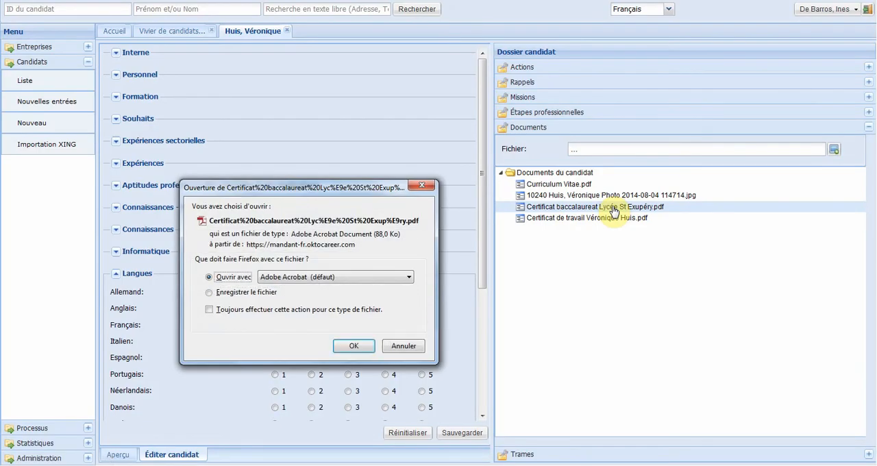
key("Return")
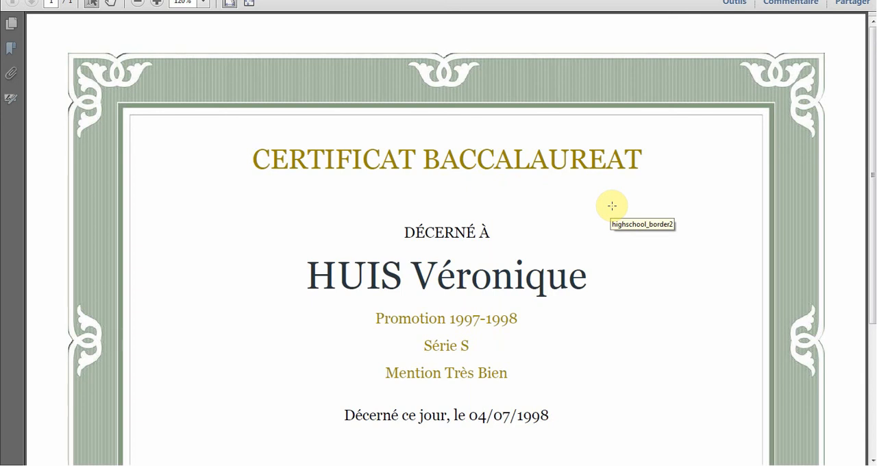
scroll(611, 206, "down", 3)
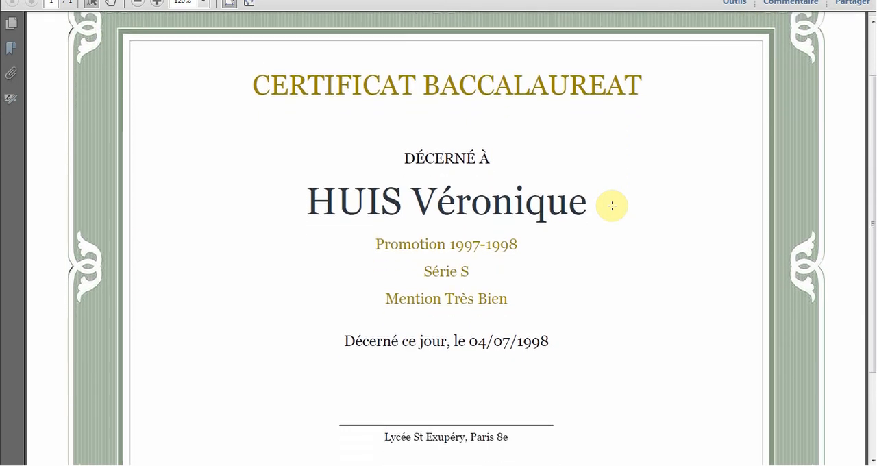
key("alt+F4")
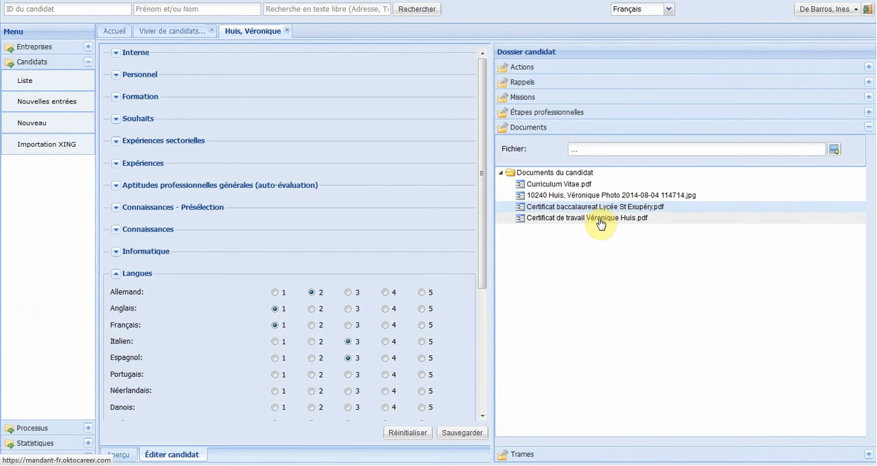
Step: Open the candidate's work certificate PDF, read its content, close it and return to the candidate's overview
left_click(600, 218)
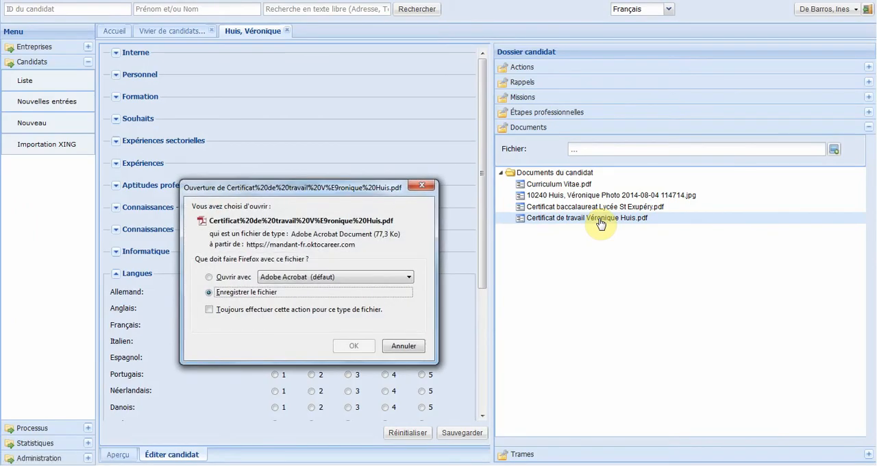
key("Return")
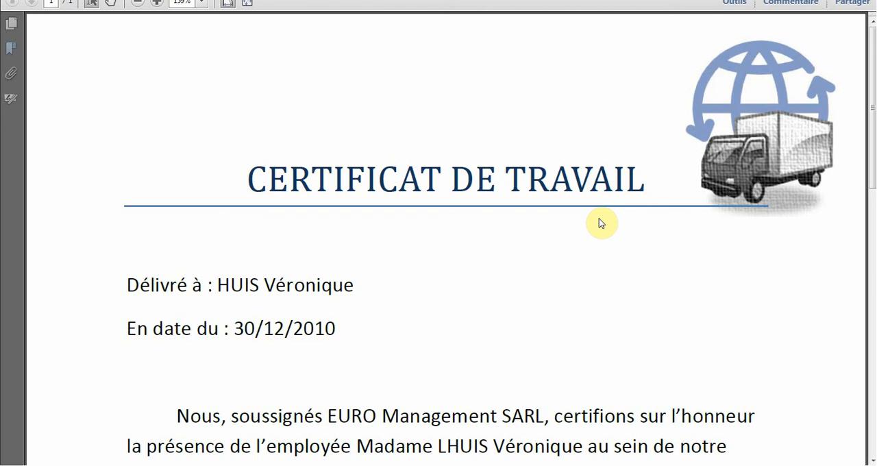
scroll(600, 224, "down", 1)
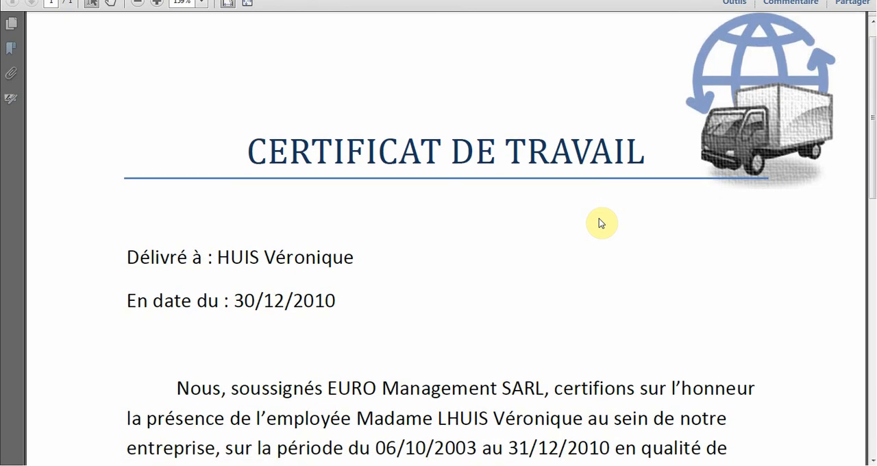
key("alt+F4")
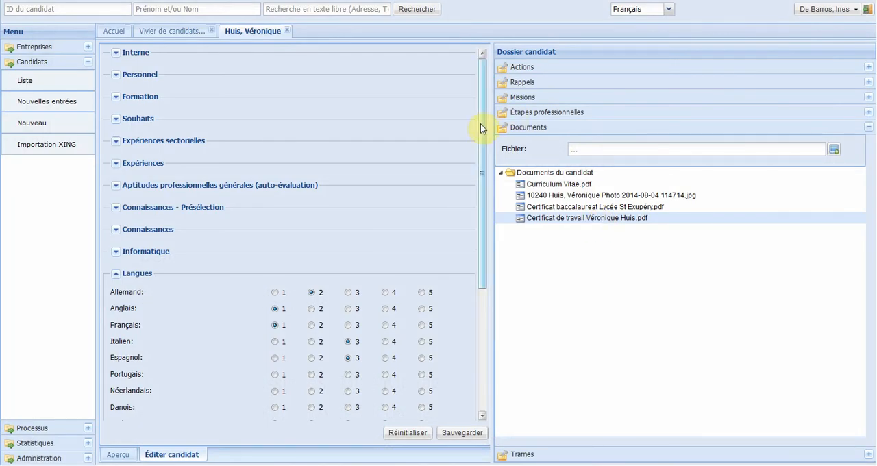
left_click(118, 453)
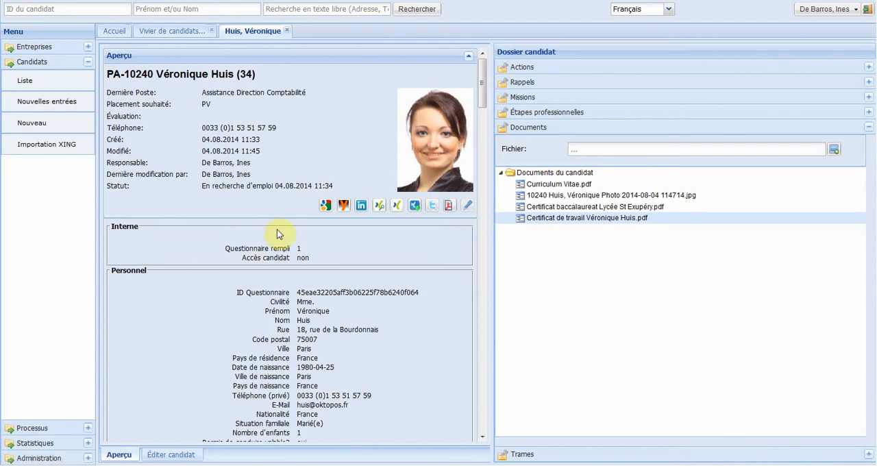
left_click(325, 206)
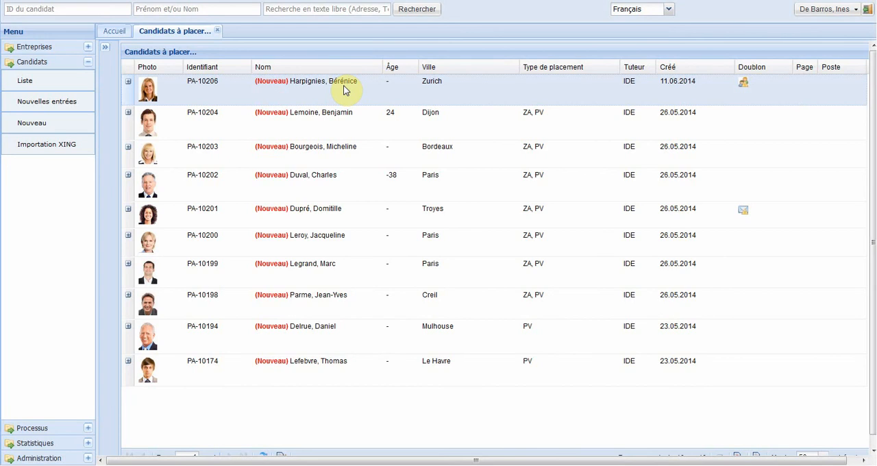
Step: Search for duplicates of the new Zurich candidate in the Candidats à placer list, and widen the Identifiant column in the results
right_click(345, 89)
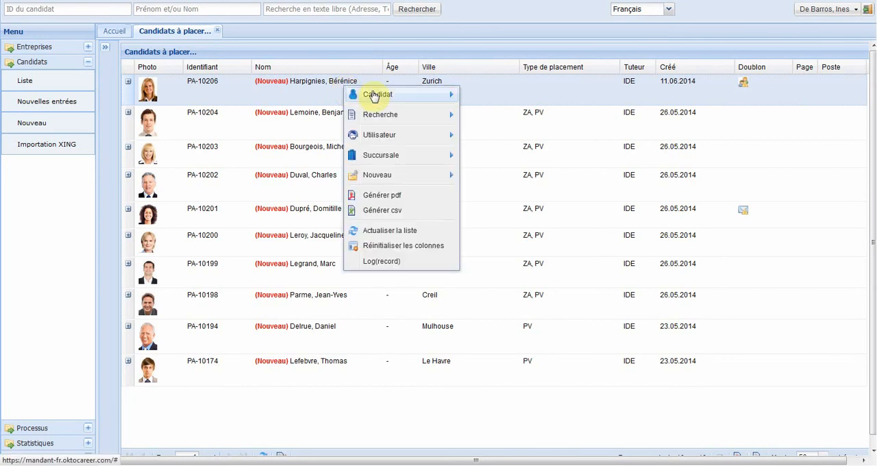
mouse_move(388, 98)
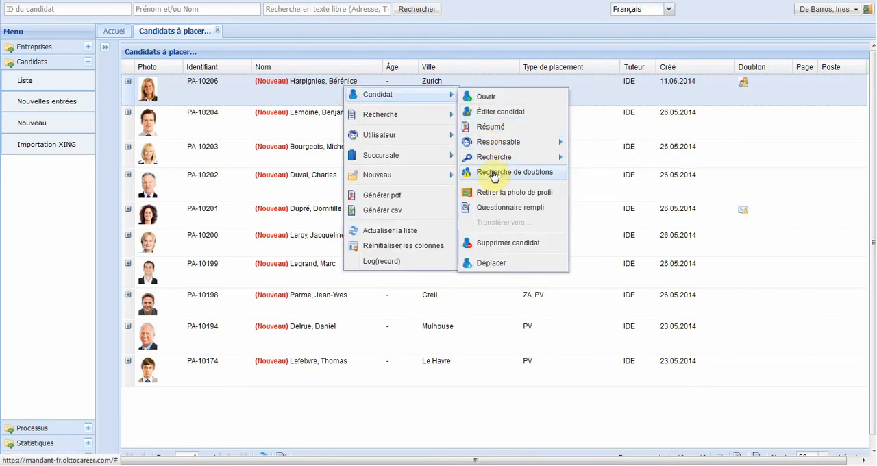
left_click(493, 173)
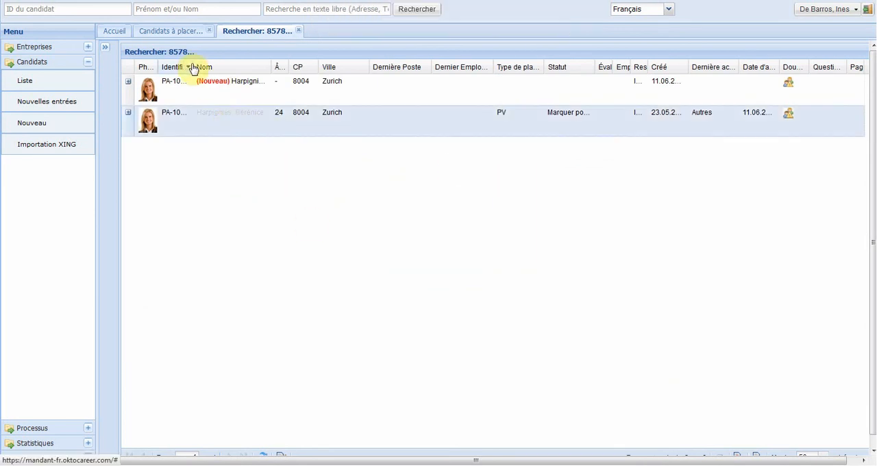
left_click_drag(193, 63, 215, 66)
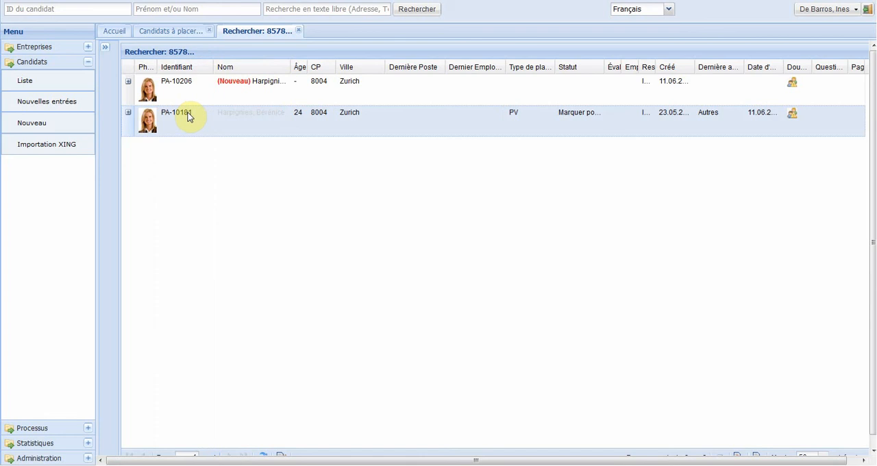
Step: Transfer the new duplicate's data to the older record by entering its candidate ID, include deletion of the source candidate, and save
right_click(251, 86)
mouse_move(350, 97)
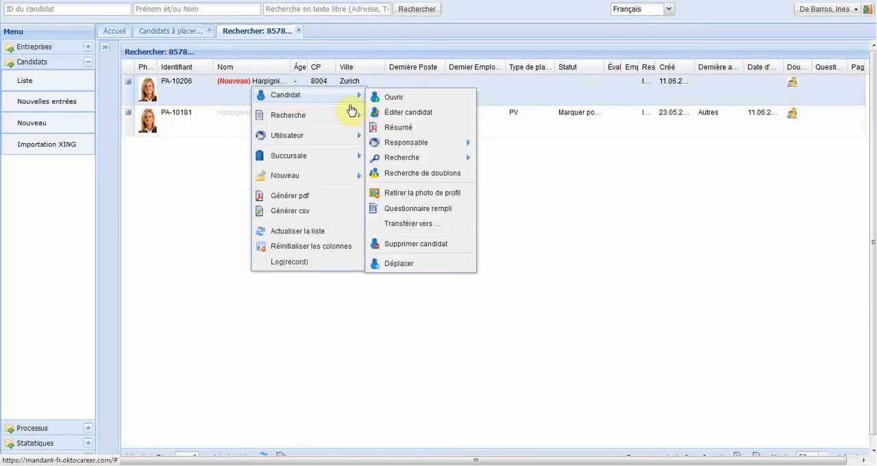
left_click(411, 226)
left_click(393, 165)
type("1")
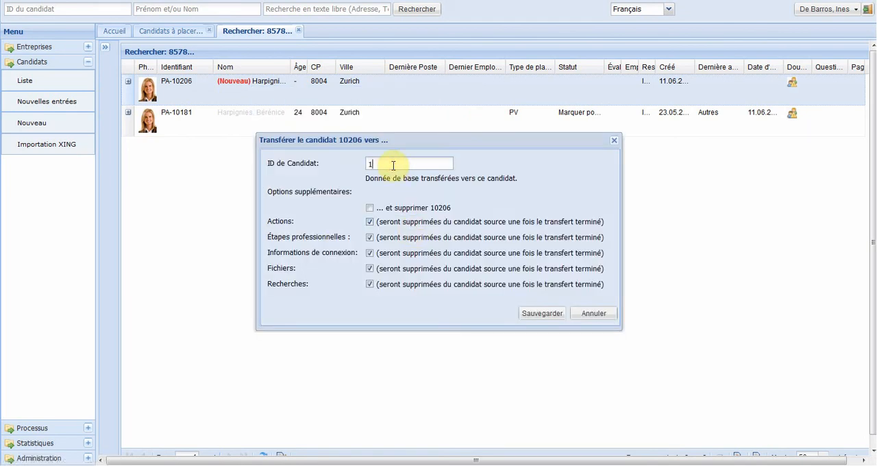
type("0181")
left_click(371, 208)
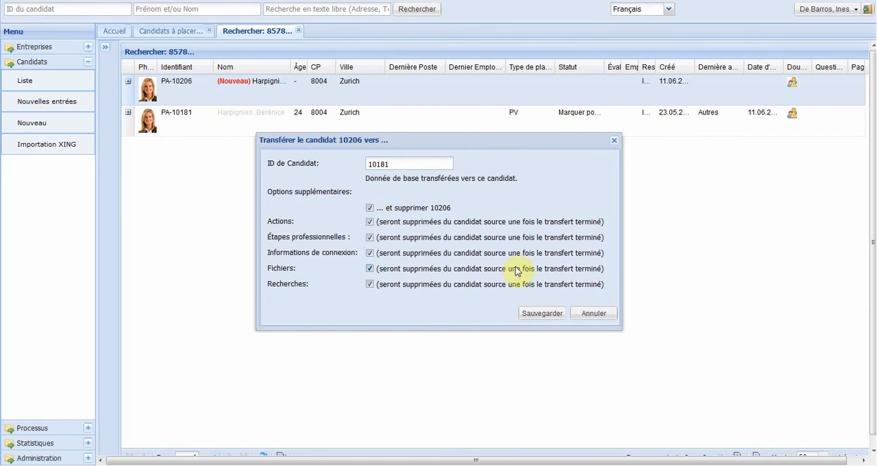
left_click(539, 314)
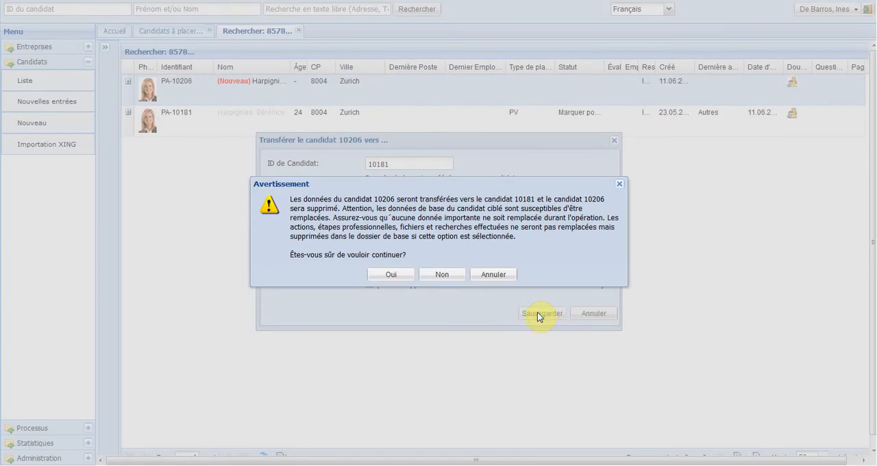